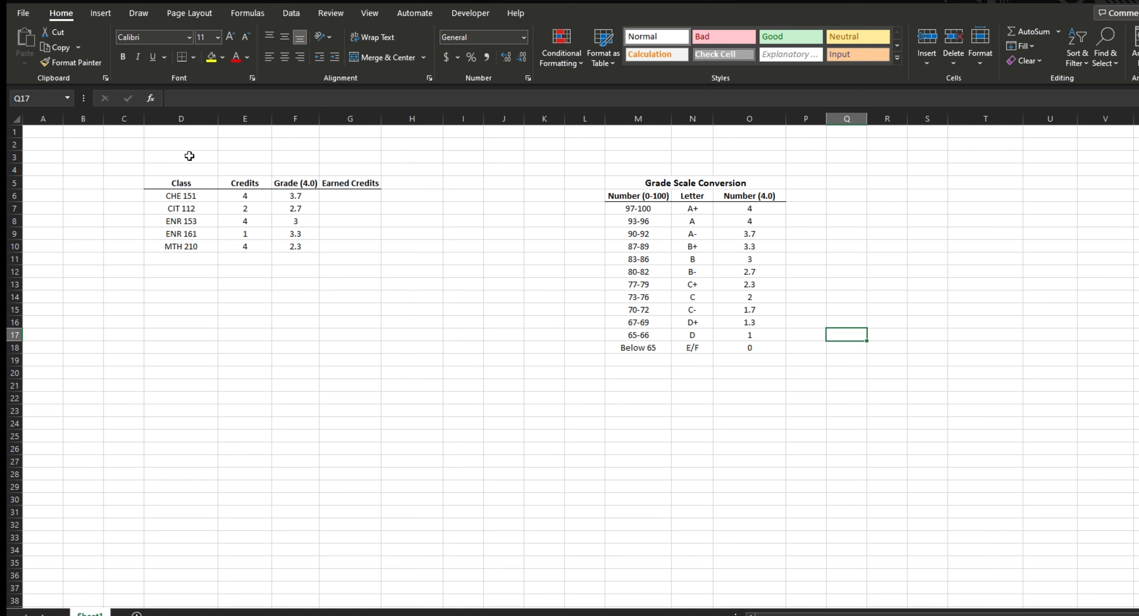
# Examine the Grade Scale Conversion table, comparing the number, letter and 4.0-scale values in the 90-92 and 83-86 rows.
pyautogui.moveTo(605, 178); pyautogui.dragTo(680, 350)
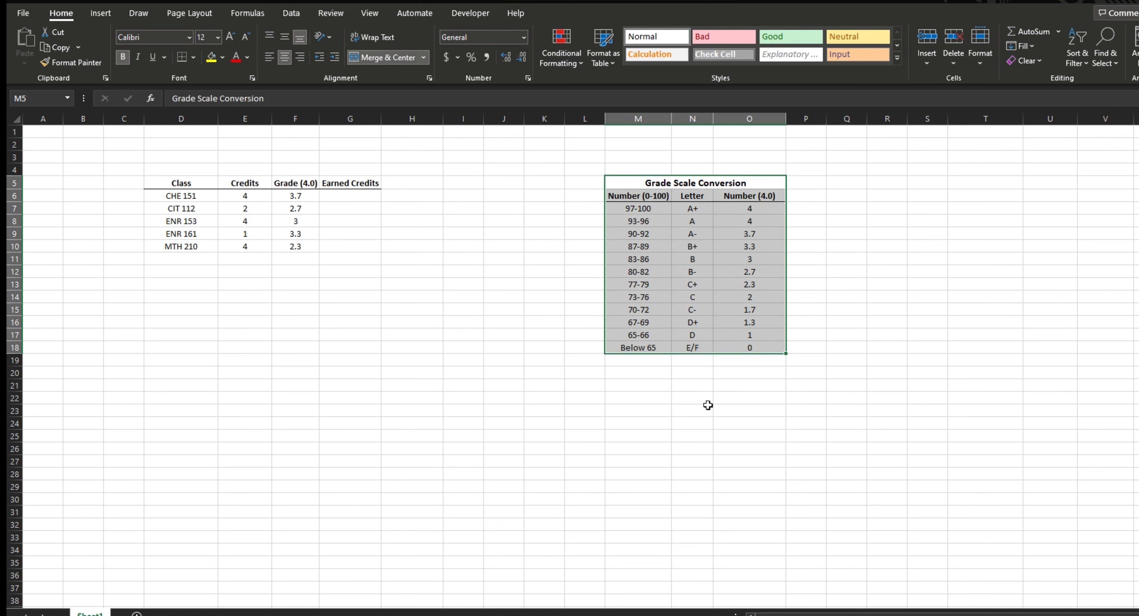
pyautogui.click(708, 405)
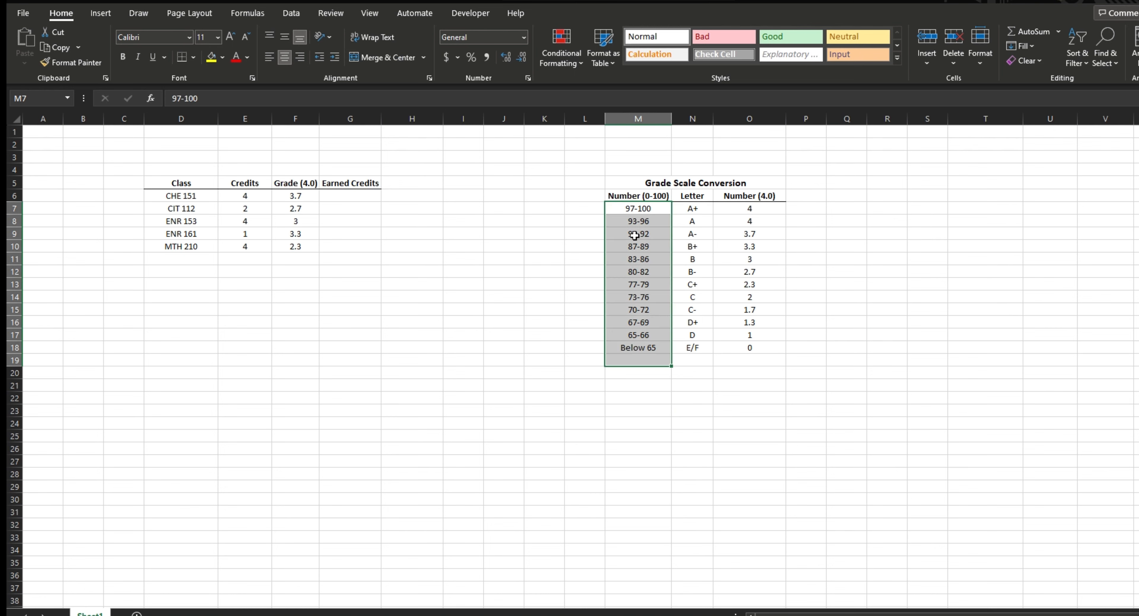
pyautogui.moveTo(631, 209); pyautogui.dragTo(628, 355)
pyautogui.click(533, 387)
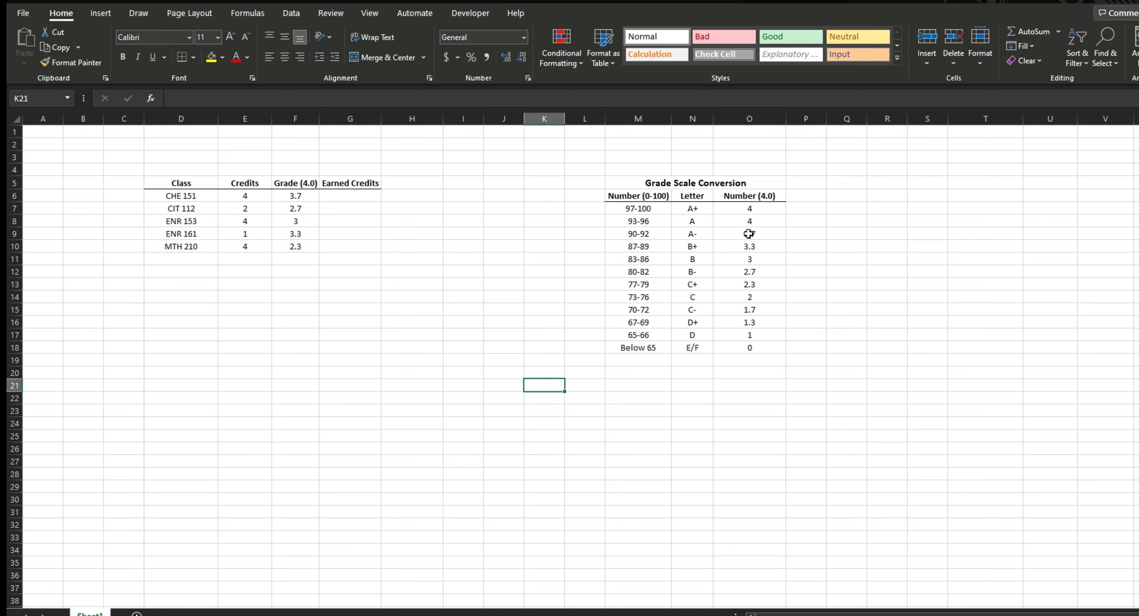
pyautogui.click(633, 228)
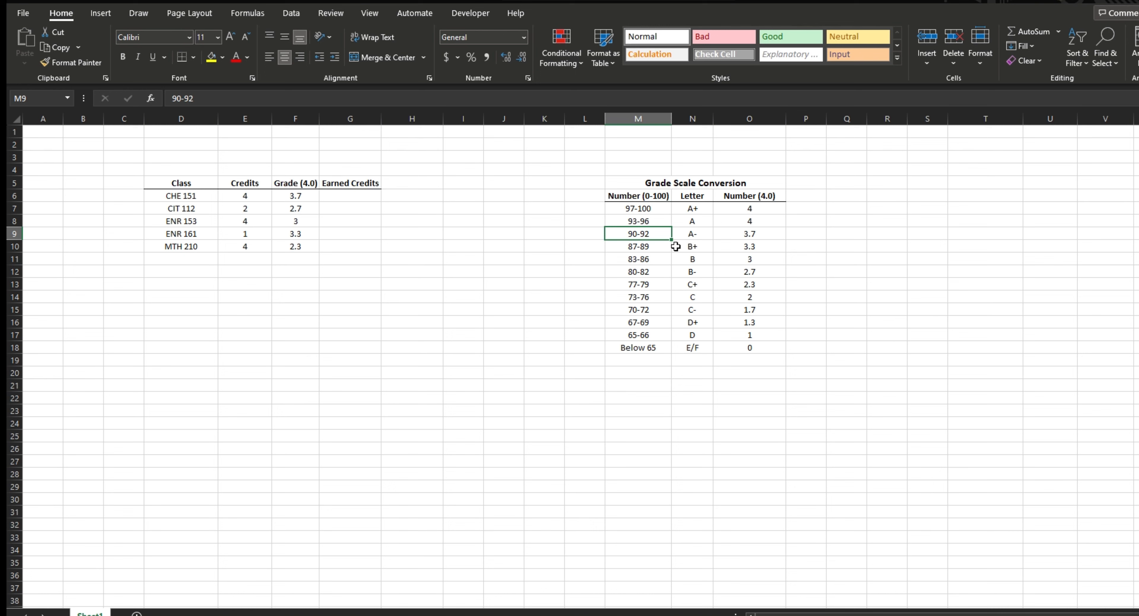
pyautogui.click(692, 238)
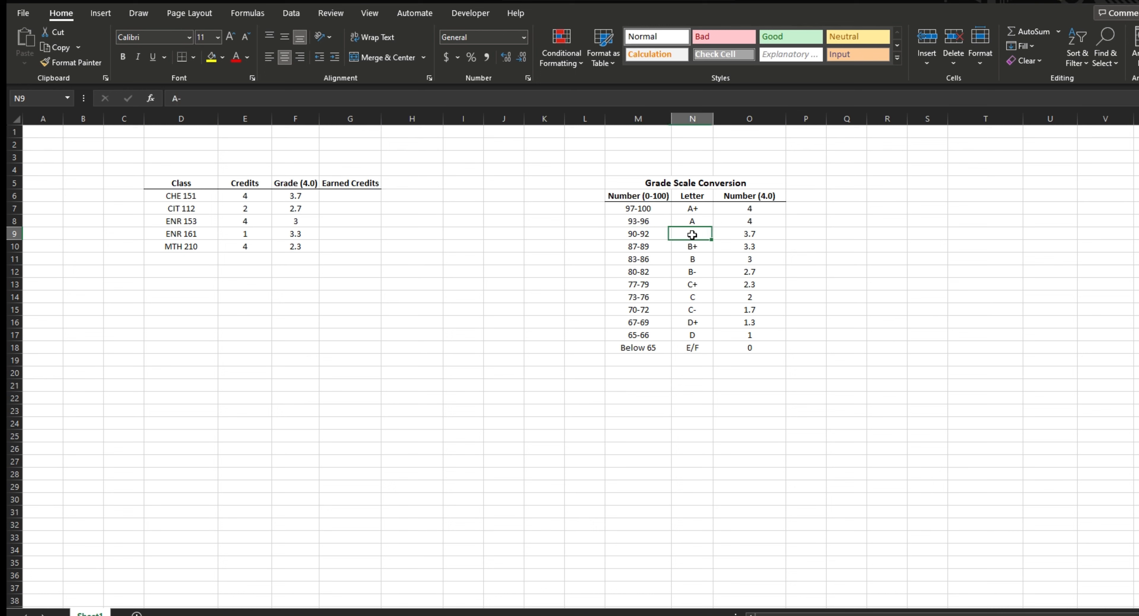
pyautogui.click(734, 242)
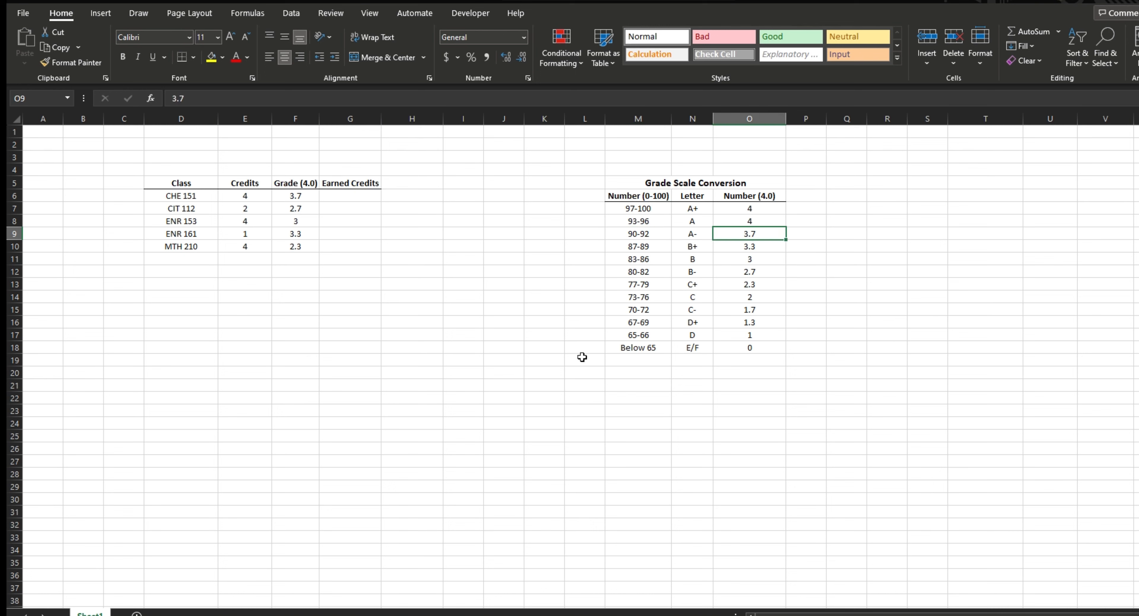
pyautogui.click(638, 261)
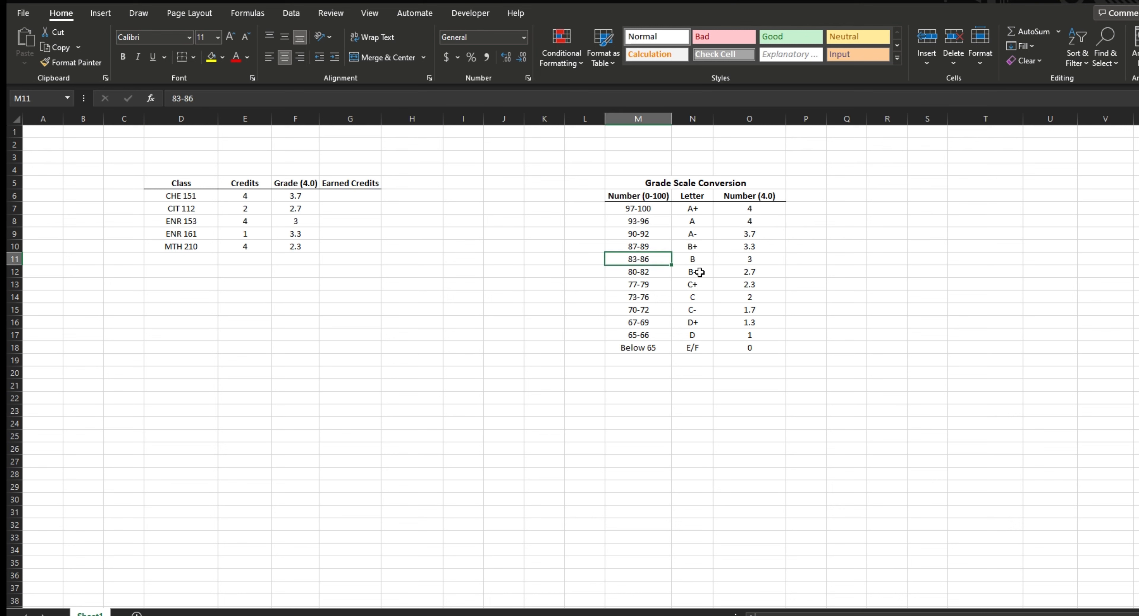
pyautogui.click(701, 257)
pyautogui.click(736, 263)
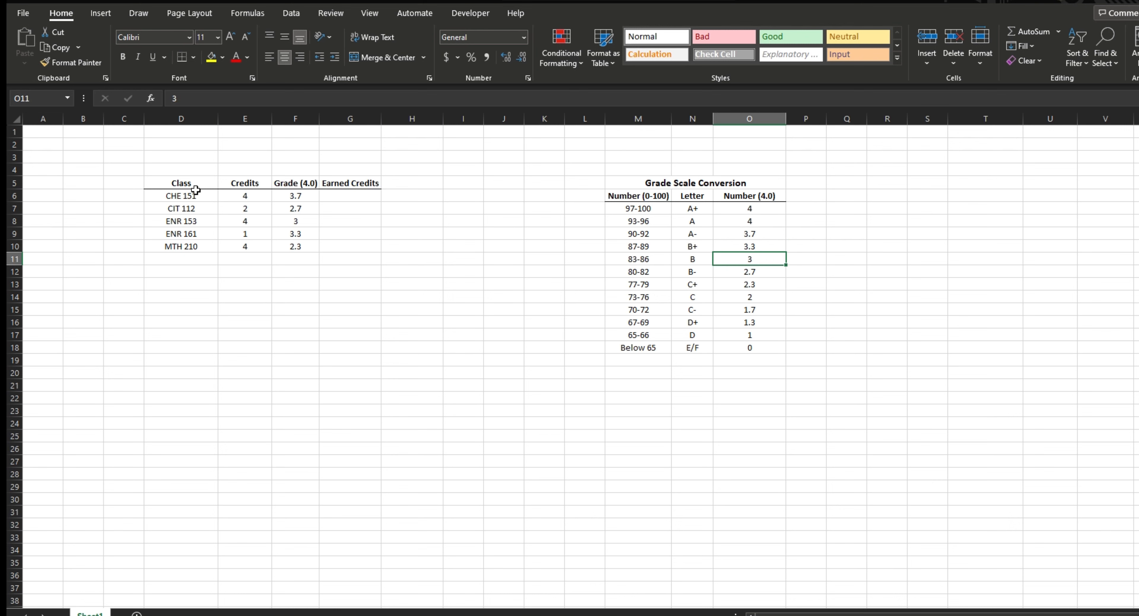
# Review the class, credits and grade columns of the class table, including the individual credit values.
pyautogui.moveTo(193, 198); pyautogui.dragTo(193, 257)
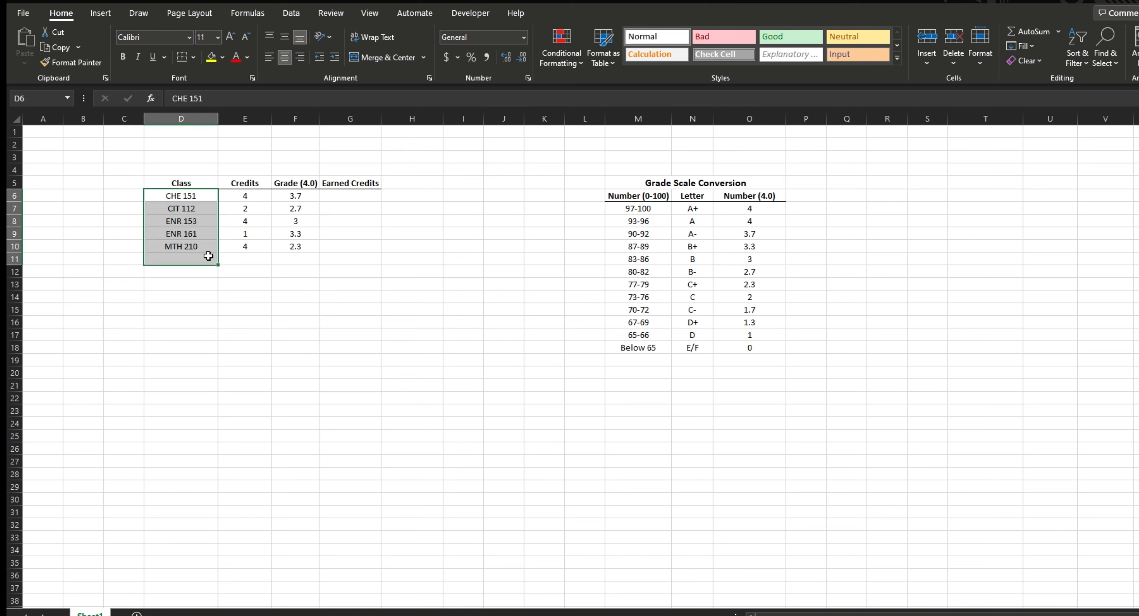
pyautogui.moveTo(251, 197); pyautogui.dragTo(256, 248)
pyautogui.moveTo(288, 198); pyautogui.dragTo(303, 247)
pyautogui.click(336, 247)
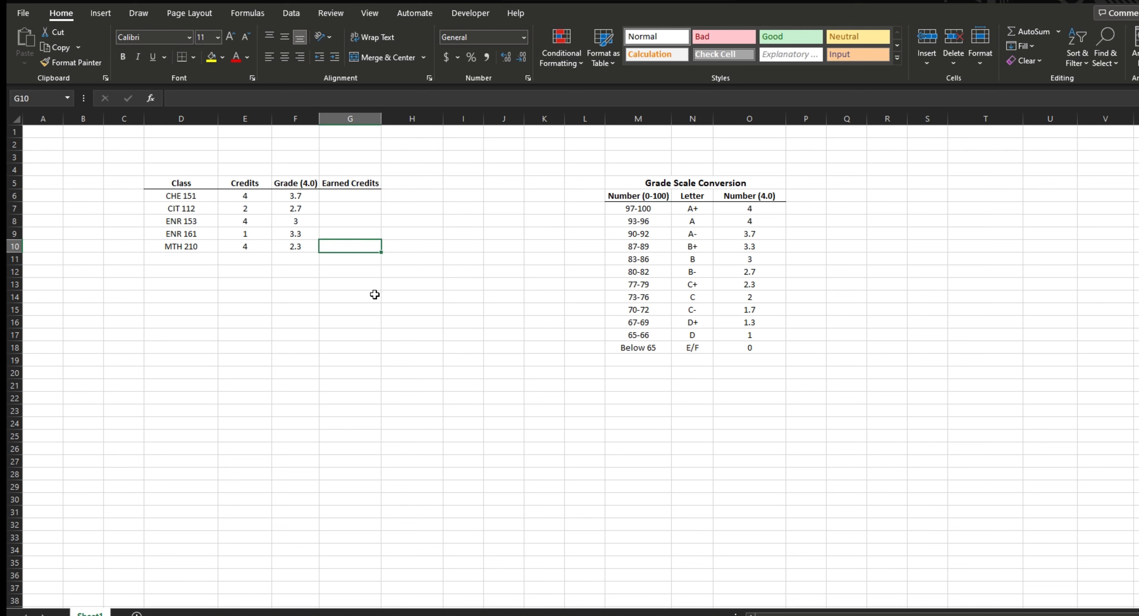
pyautogui.moveTo(263, 198); pyautogui.dragTo(252, 249)
pyautogui.click(208, 298)
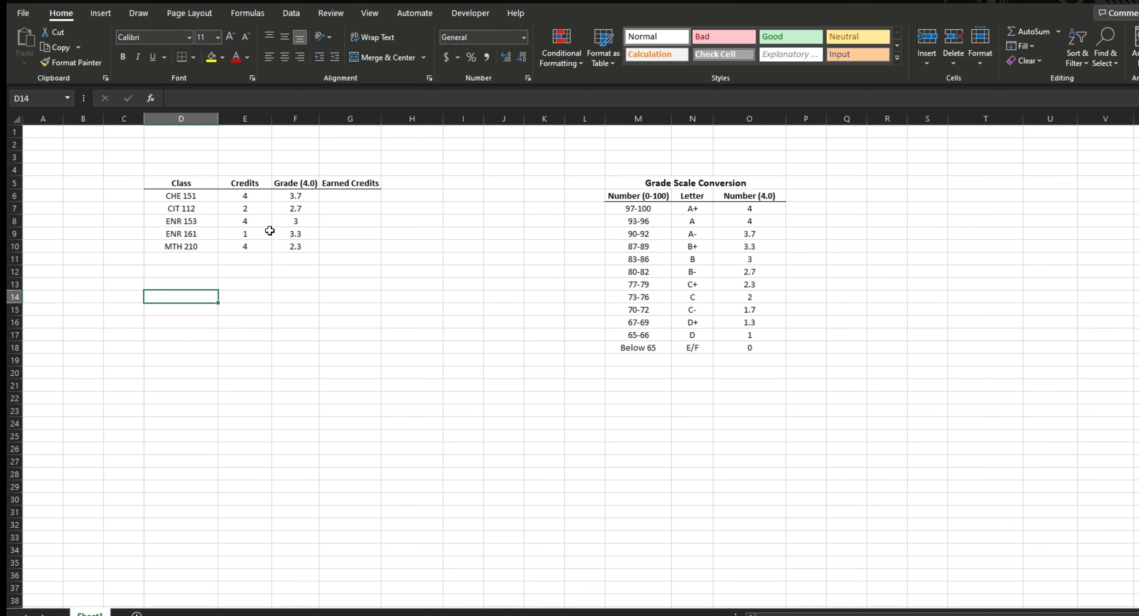
pyautogui.click(255, 197)
pyautogui.click(254, 221)
pyautogui.click(255, 245)
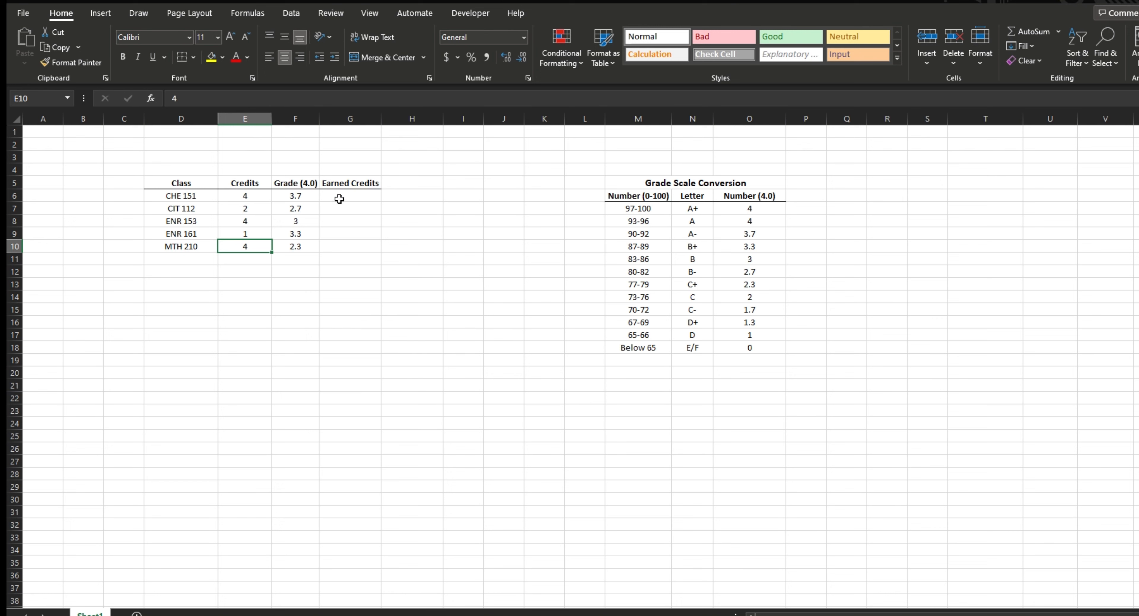
# Calculate the plain average of the grades in F6:F10 in cell F11 and centre the result.
pyautogui.click(295, 259)
pyautogui.write('=')
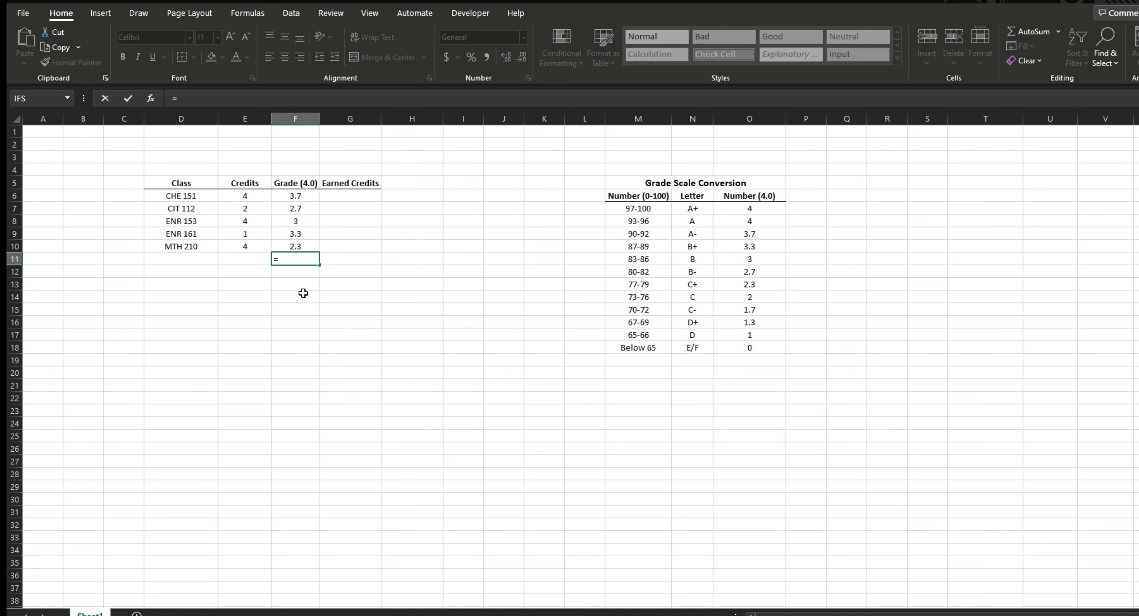
pyautogui.write('avg')
pyautogui.press('BackSpace')
pyautogui.press('BackSpace')
pyautogui.write('verage(')
pyautogui.moveTo(283, 247); pyautogui.dragTo(296, 196)
pyautogui.press('Return')
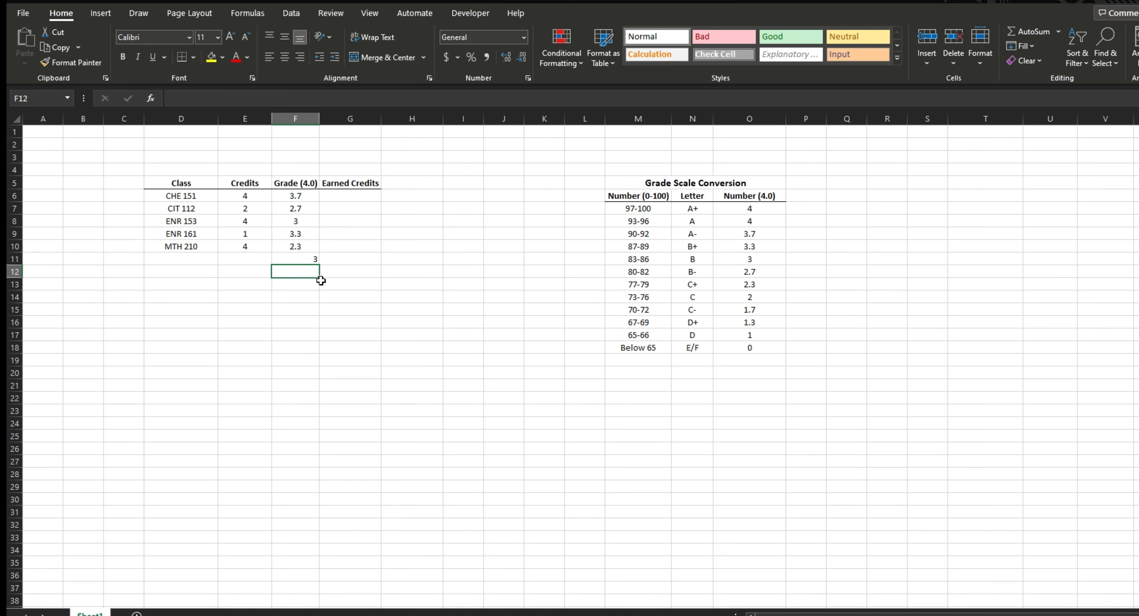
pyautogui.click(312, 257)
pyautogui.click(285, 57)
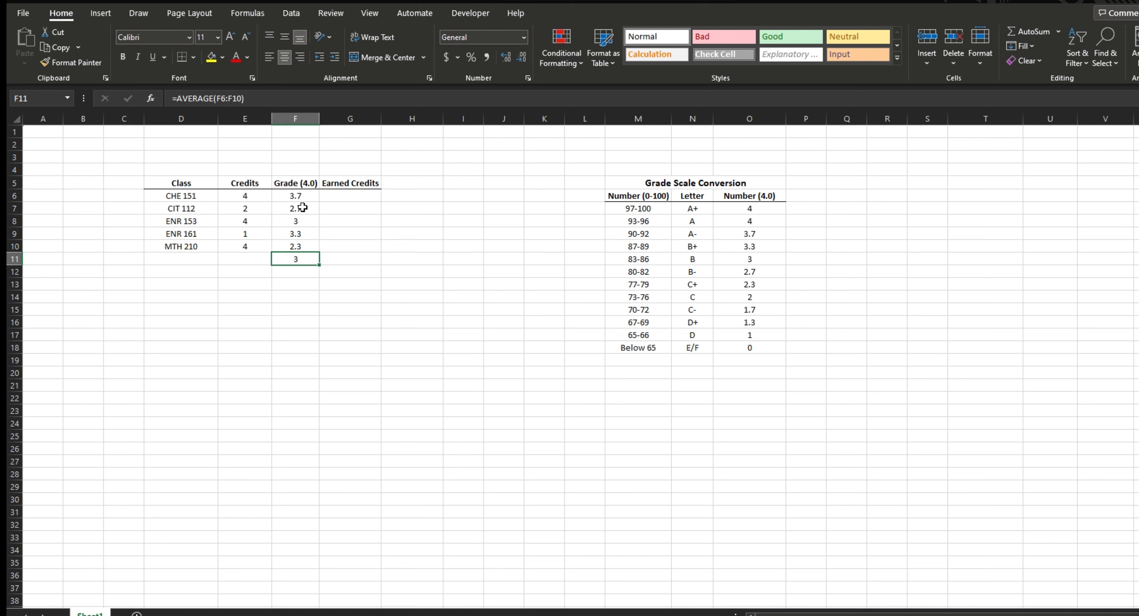
pyautogui.click(309, 288)
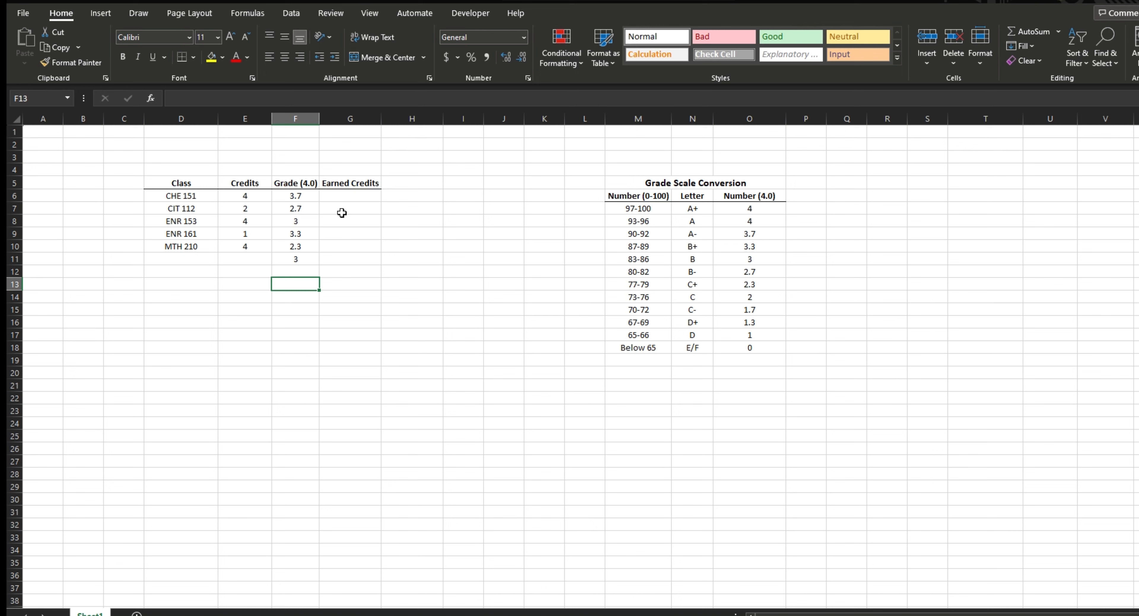
# Examine each class's credits in E6:E10 alongside the grades and the unweighted average formula.
pyautogui.click(248, 197)
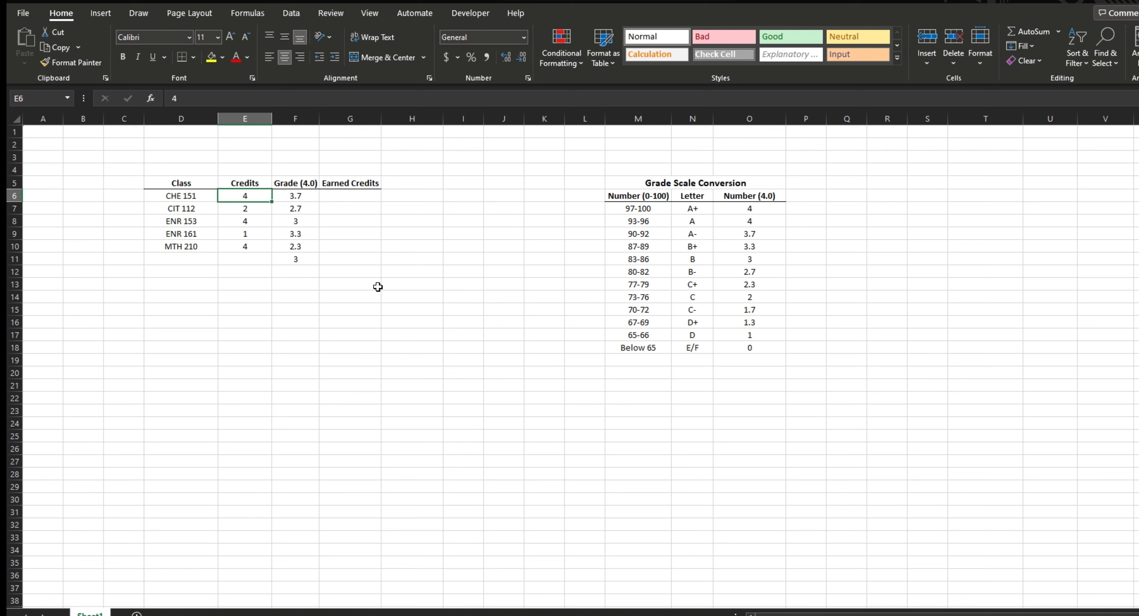
pyautogui.click(323, 203)
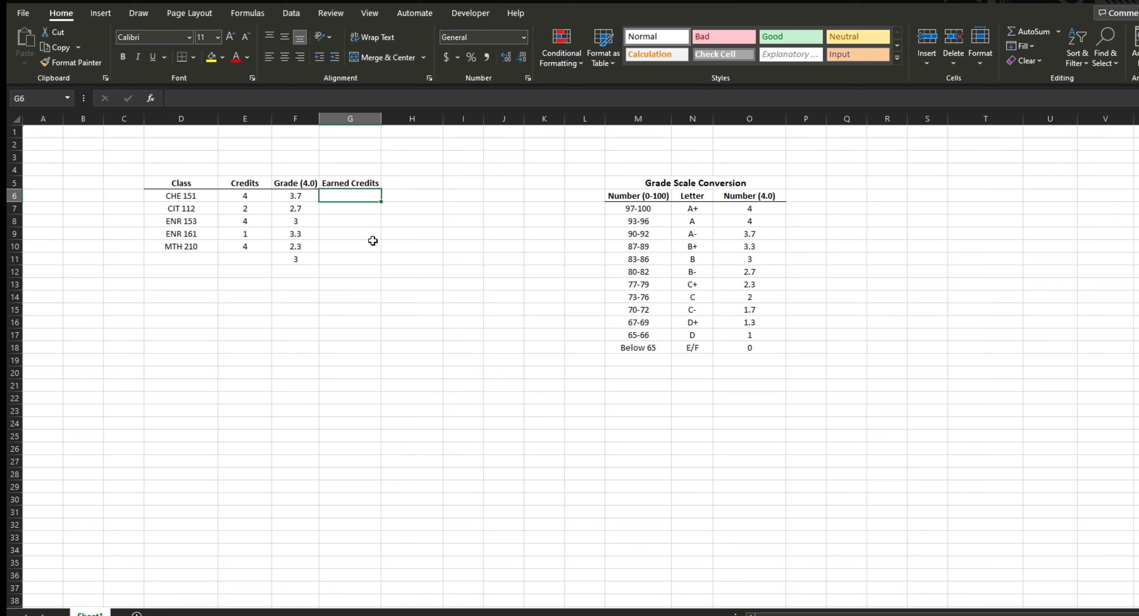
pyautogui.click(311, 197)
pyautogui.click(257, 198)
pyautogui.click(249, 209)
pyautogui.click(250, 221)
pyautogui.click(251, 233)
pyautogui.click(252, 245)
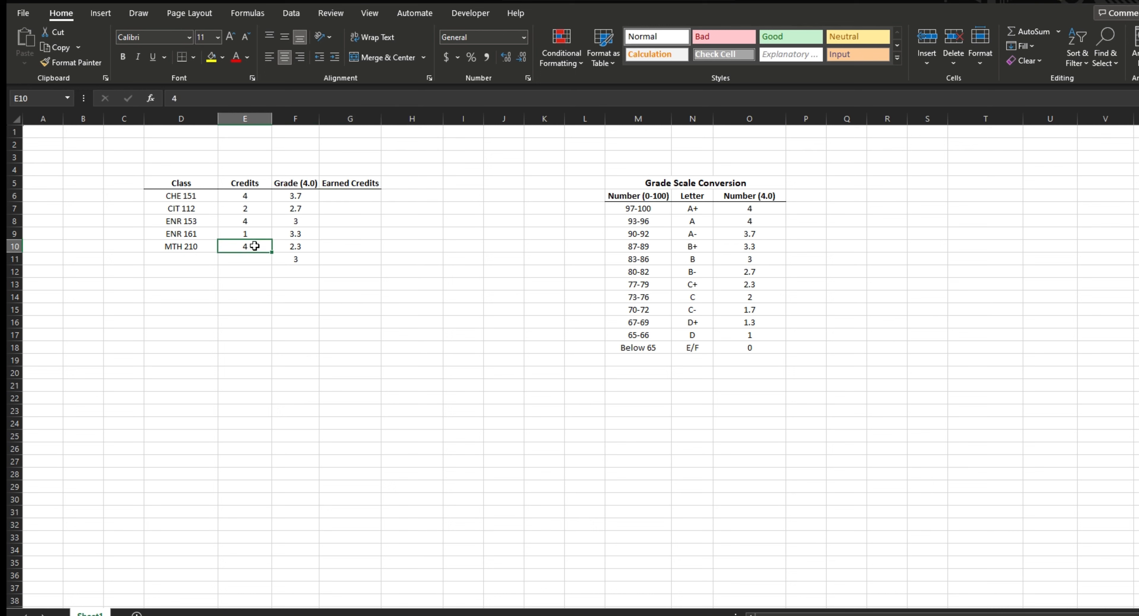
pyautogui.click(305, 248)
pyautogui.click(310, 257)
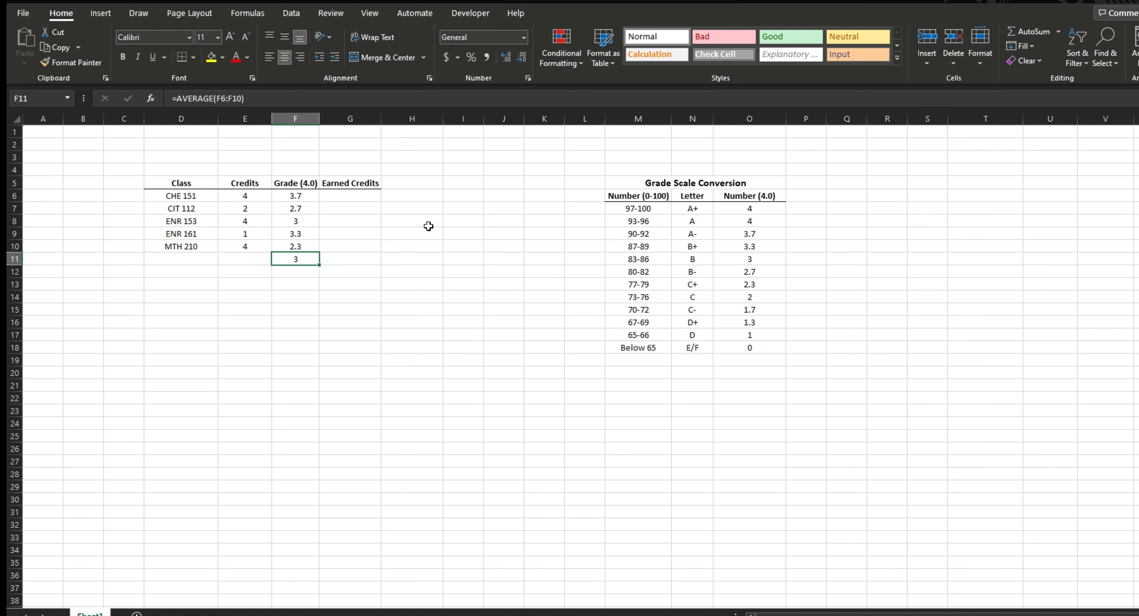
# Move the grade average out from under the Grade (4.0) column to cell F3 above the class table.
pyautogui.moveTo(299, 266); pyautogui.dragTo(300, 278)
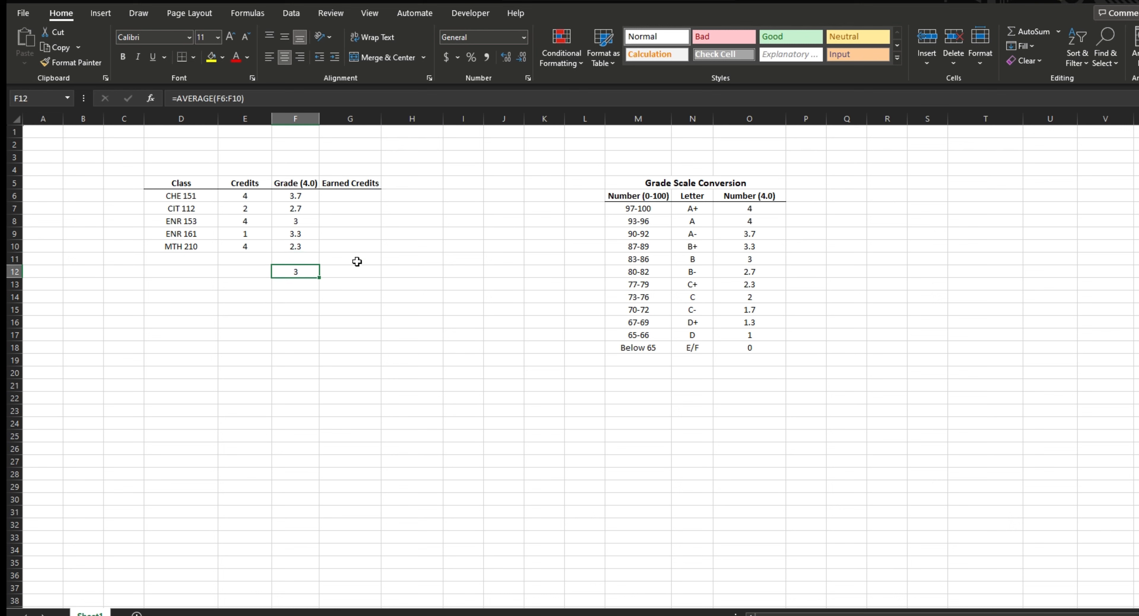
pyautogui.click(368, 256)
pyautogui.click(314, 271)
pyautogui.moveTo(308, 269); pyautogui.dragTo(306, 154)
pyautogui.click(349, 246)
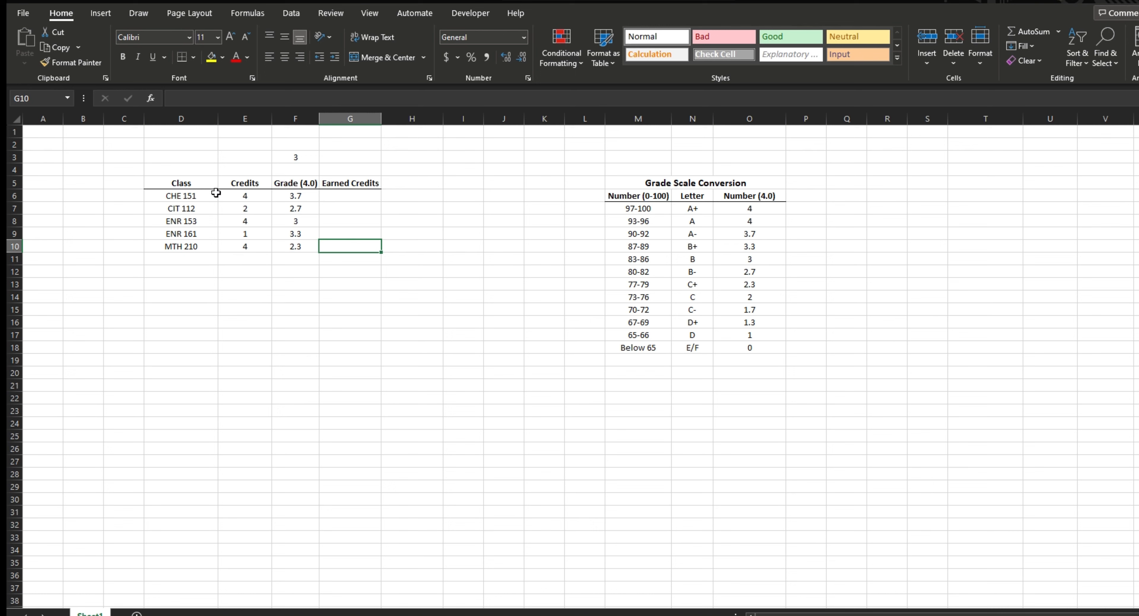
pyautogui.click(297, 158)
pyautogui.click(362, 216)
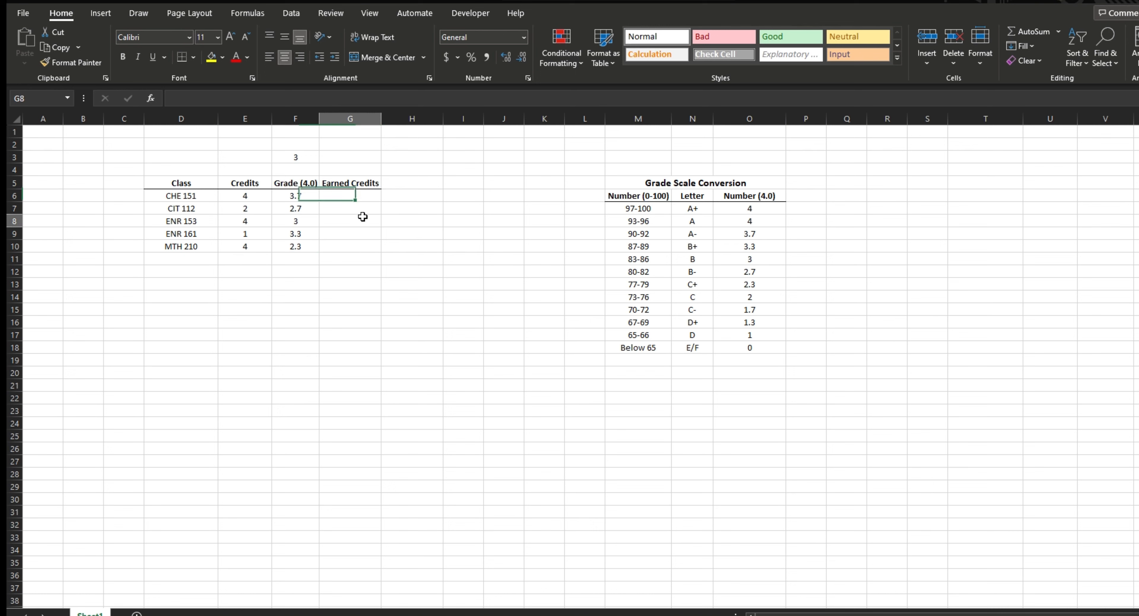
# Calculate the earned credits for CHE 151 in G6 with the formula =E6*F6.
pyautogui.click(333, 195)
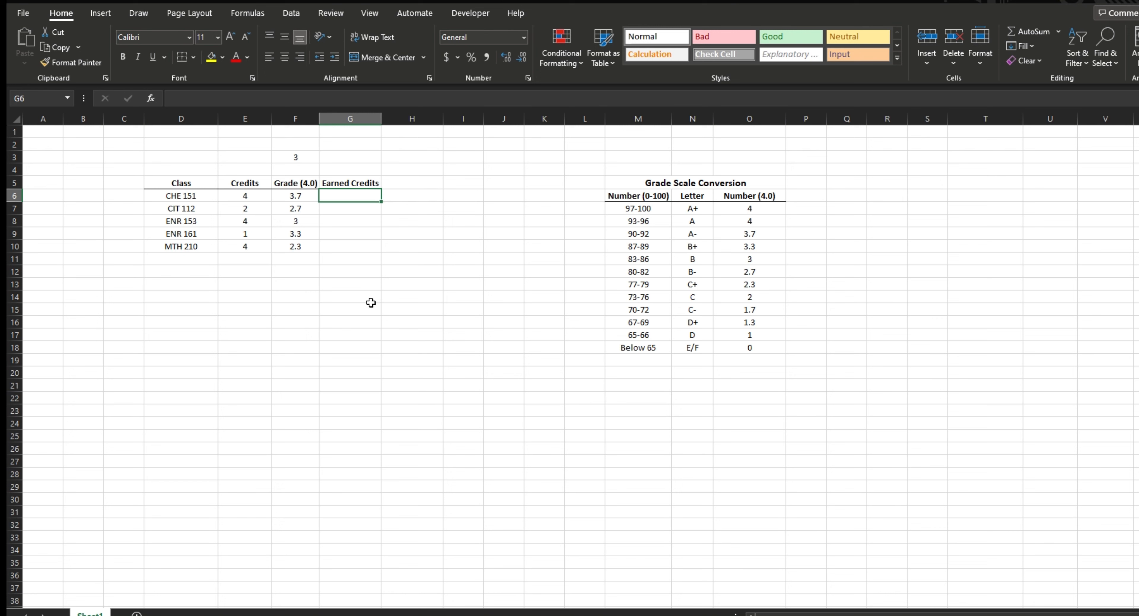
pyautogui.write('=')
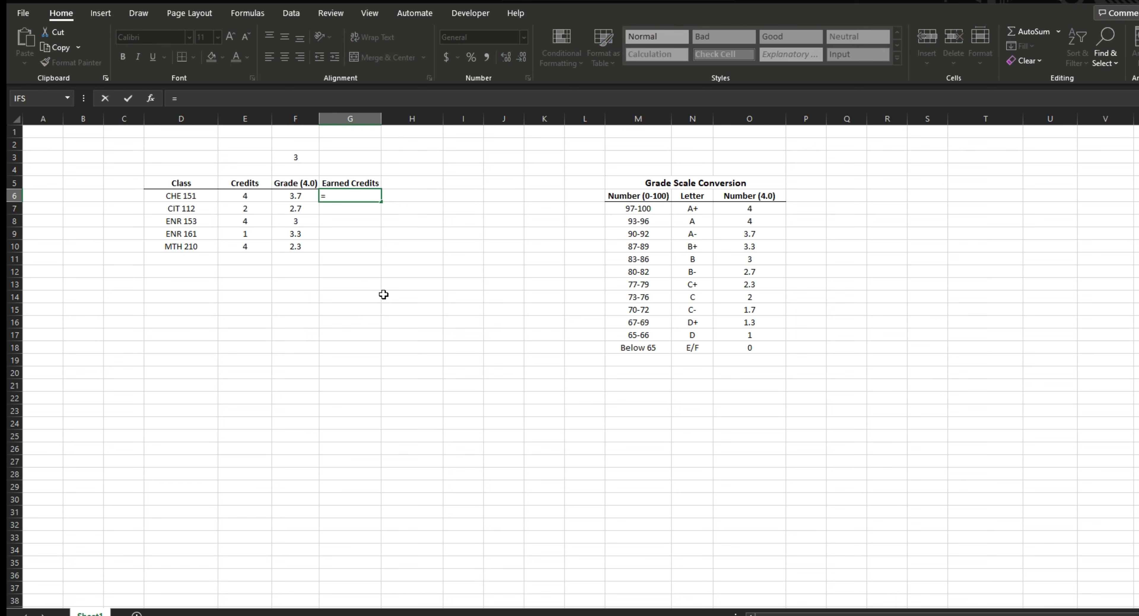
pyautogui.click(251, 195)
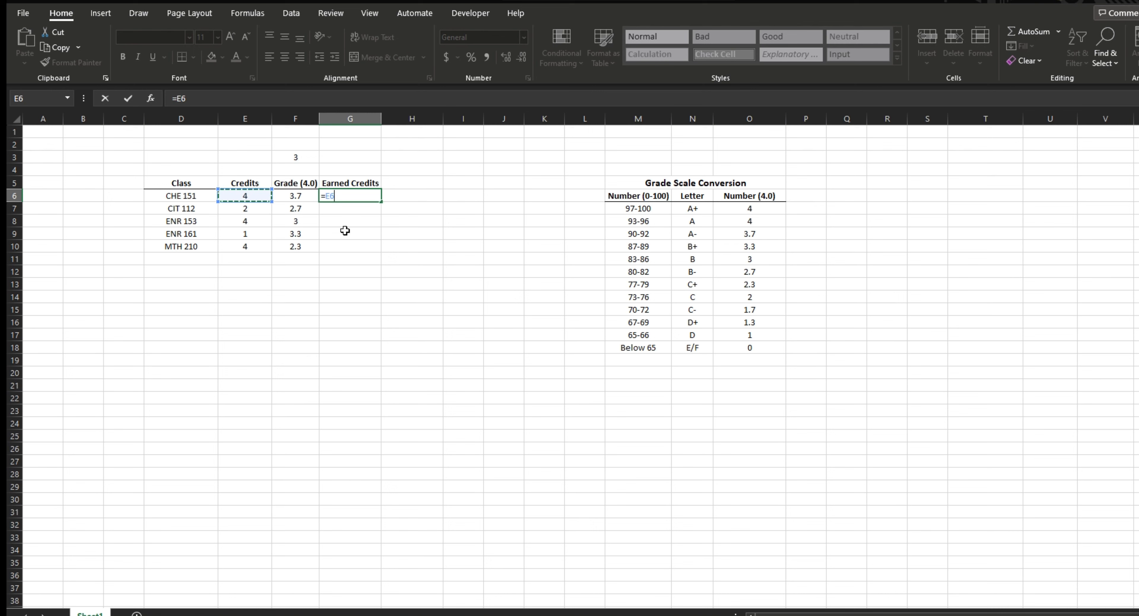
pyautogui.write('*')
pyautogui.click(302, 198)
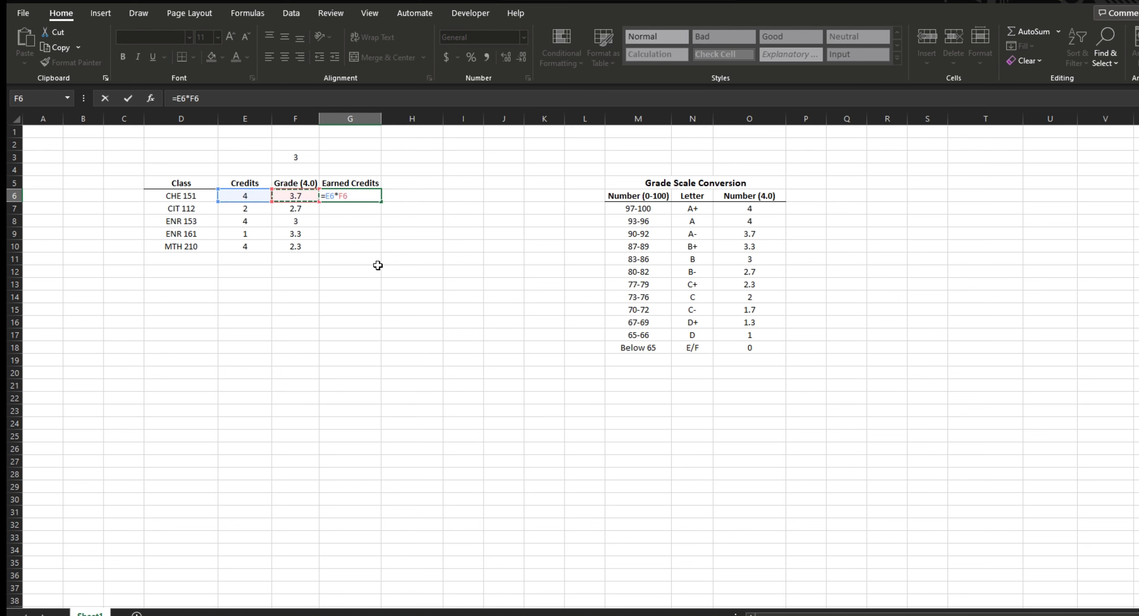
pyautogui.press('Return')
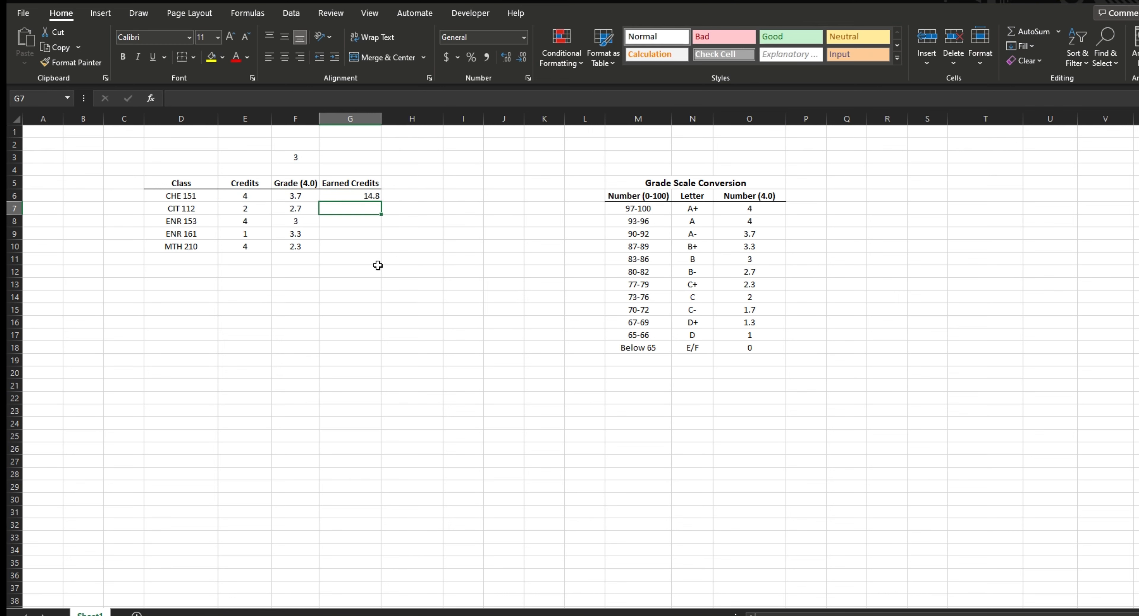
# Centre the CHE 151 earned credits cell, fill its formula down to G10, and check the copied formulas.
pyautogui.click(359, 200)
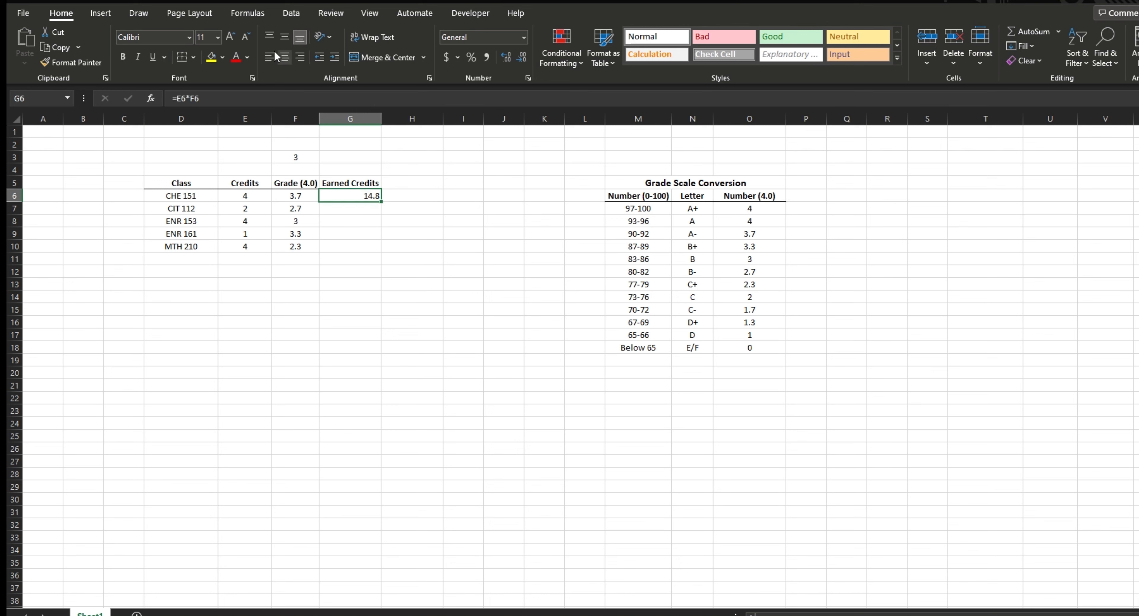
pyautogui.hotkey('ctrl', 'e')
pyautogui.moveTo(380, 202); pyautogui.dragTo(368, 253)
pyautogui.click(386, 388)
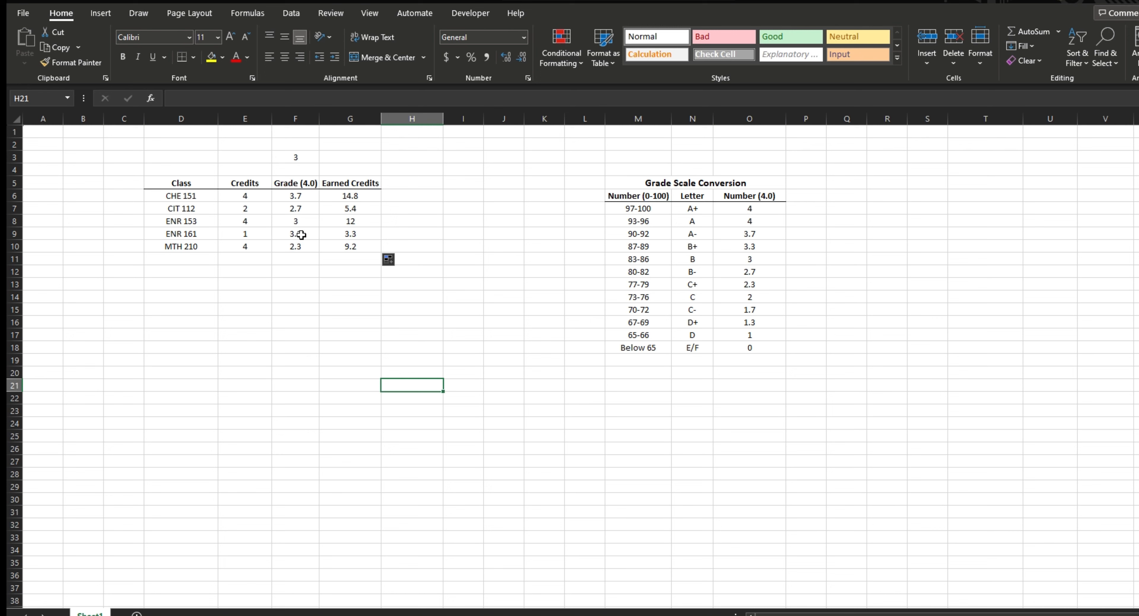
pyautogui.click(327, 235)
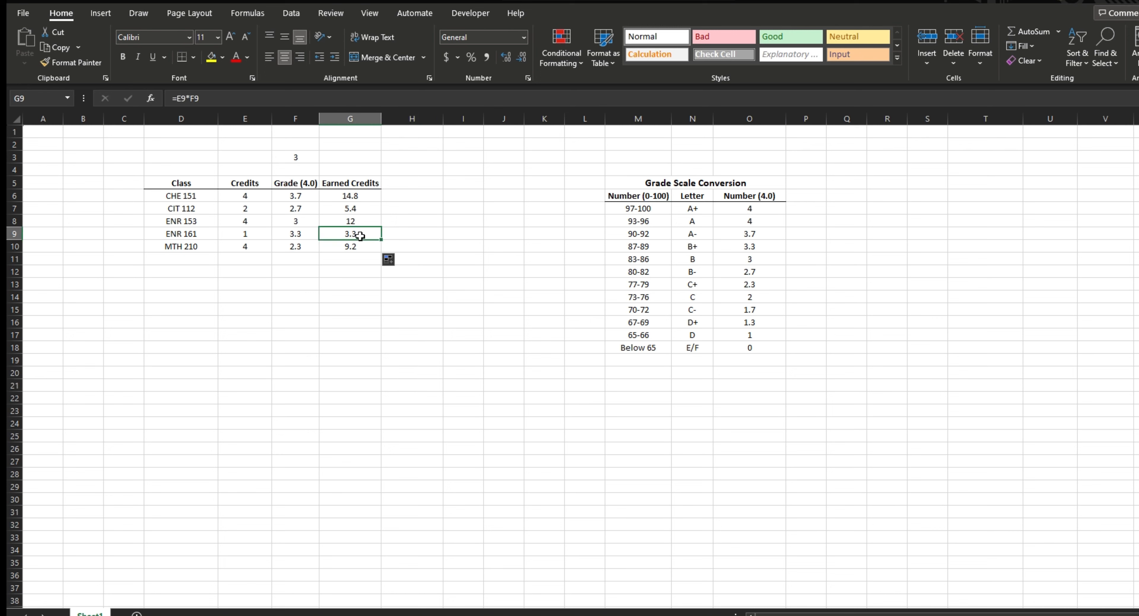
pyautogui.click(356, 197)
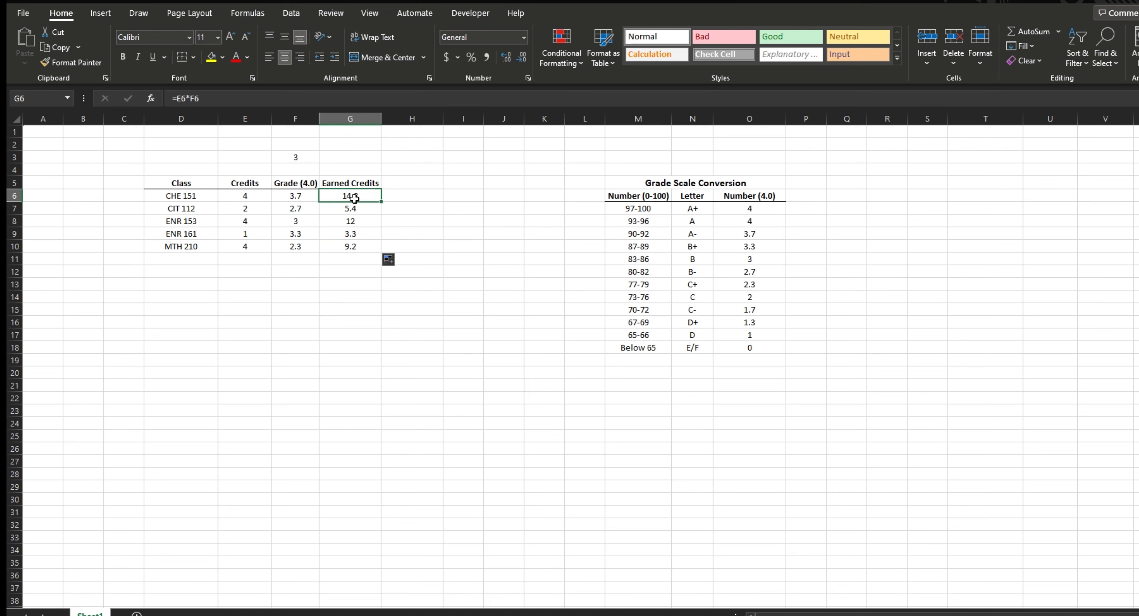
# Add the bold label "Total Earned Credits:" in F12 and sum G6:G10 in G12.
pyautogui.click(308, 270)
pyautogui.write('Total Earned Credits:')
pyautogui.press('Tab')
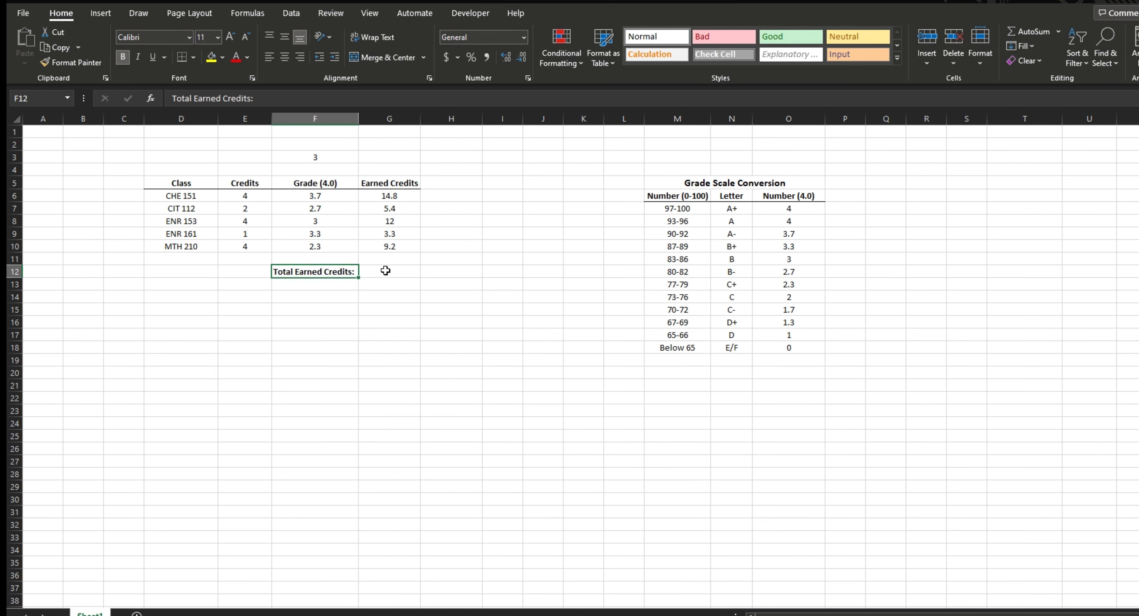
pyautogui.write('=sum(')
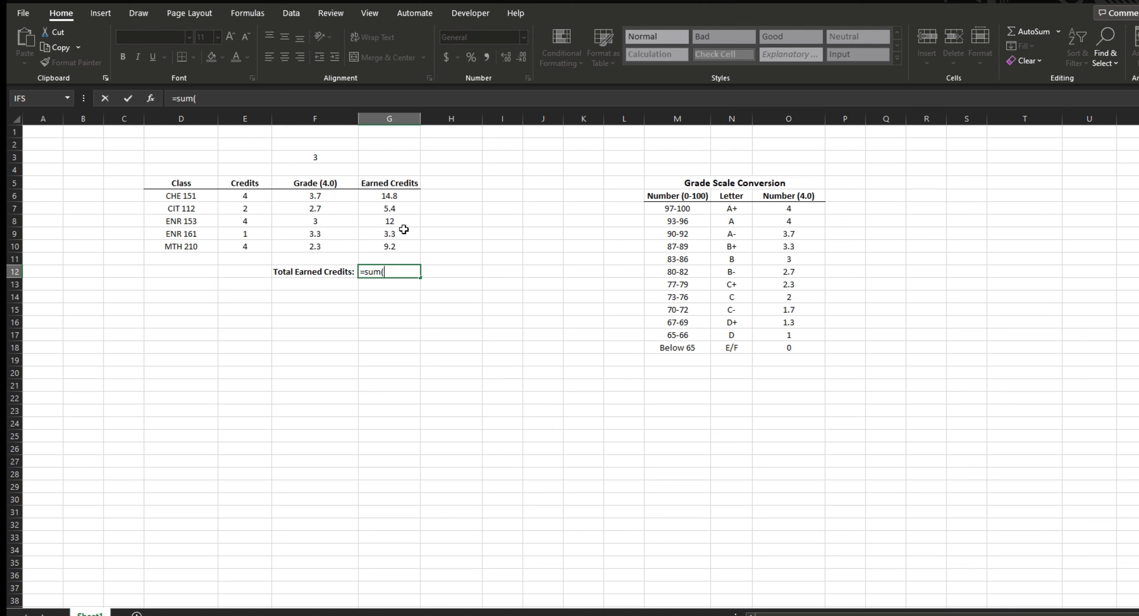
pyautogui.moveTo(398, 246); pyautogui.dragTo(395, 196)
pyautogui.press('Return')
pyautogui.click(381, 269)
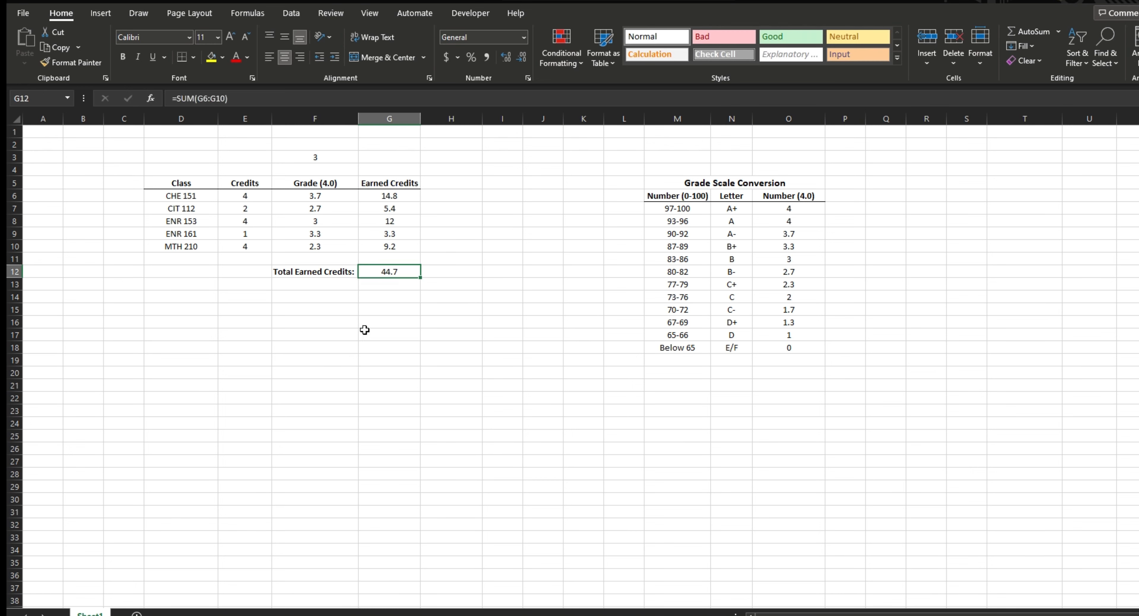
# Add the bold label "Total Credits:" in D12, sum the credits E6:E10 in E12, and centre the sum.
pyautogui.click(252, 273)
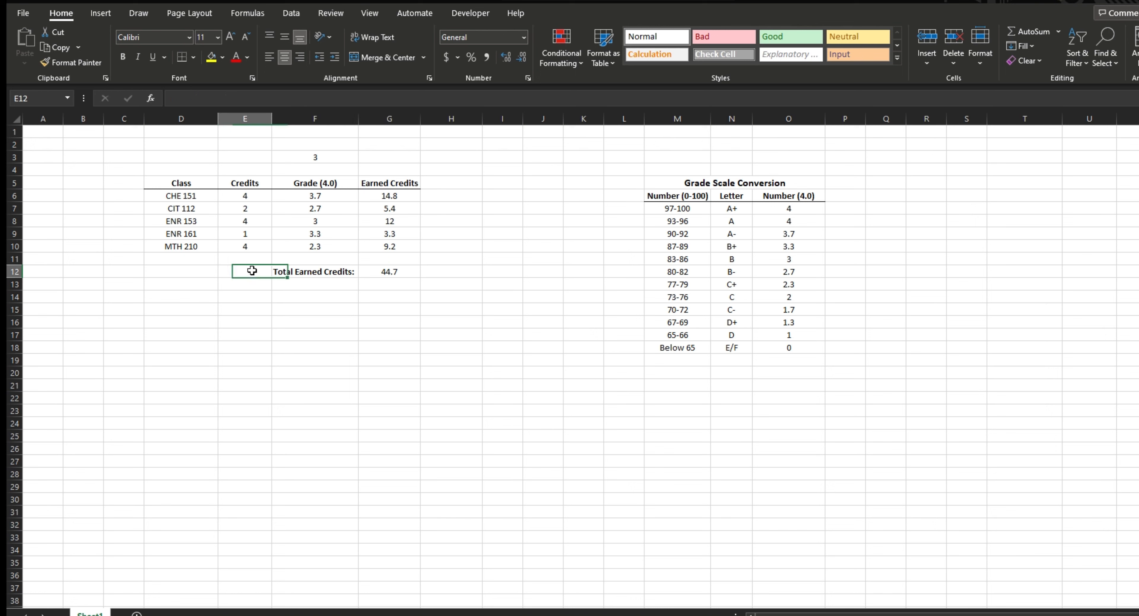
pyautogui.click(194, 267)
pyautogui.write('Total Credits:')
pyautogui.press('Tab')
pyautogui.write('=sum(')
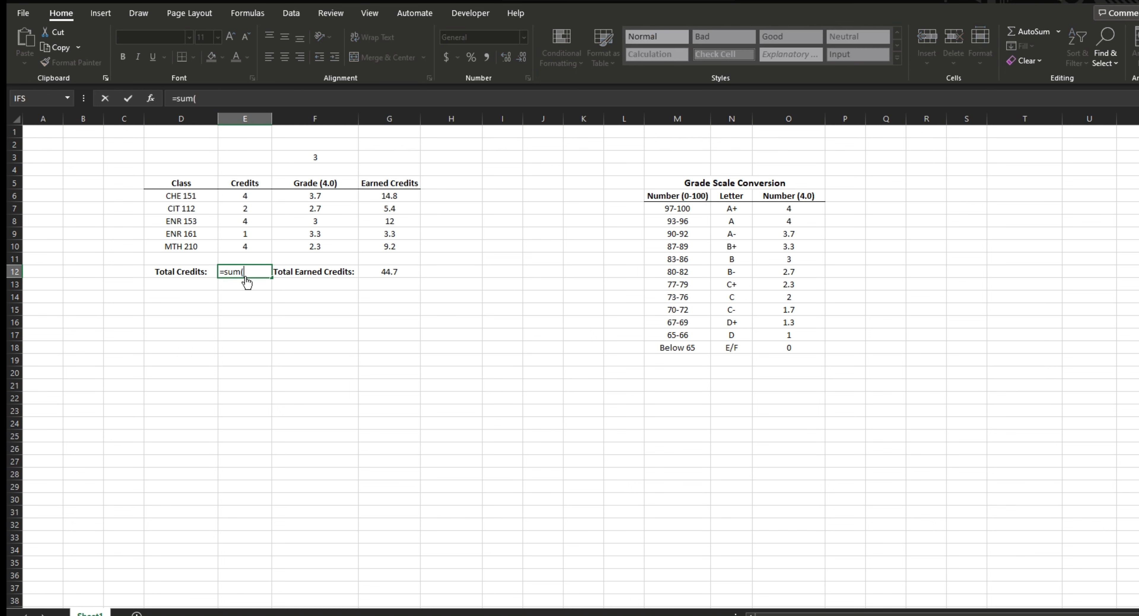
pyautogui.moveTo(244, 246); pyautogui.dragTo(246, 197)
pyautogui.press('Return')
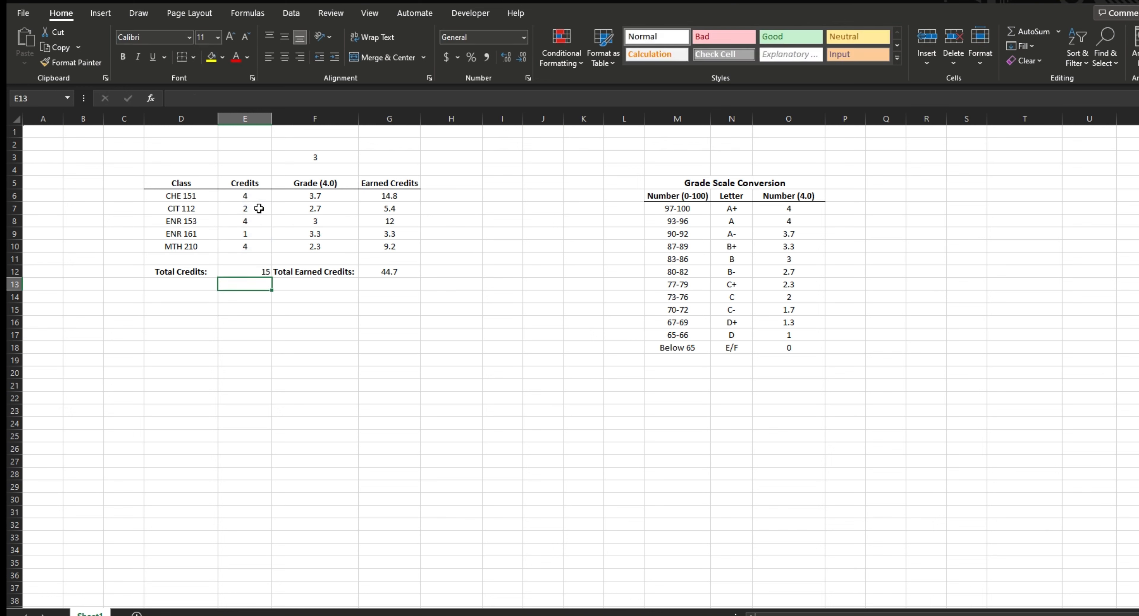
pyautogui.click(264, 266)
pyautogui.click(285, 56)
# Calculate the semester GPA in G14 with the formula =G12/E12.
pyautogui.click(376, 295)
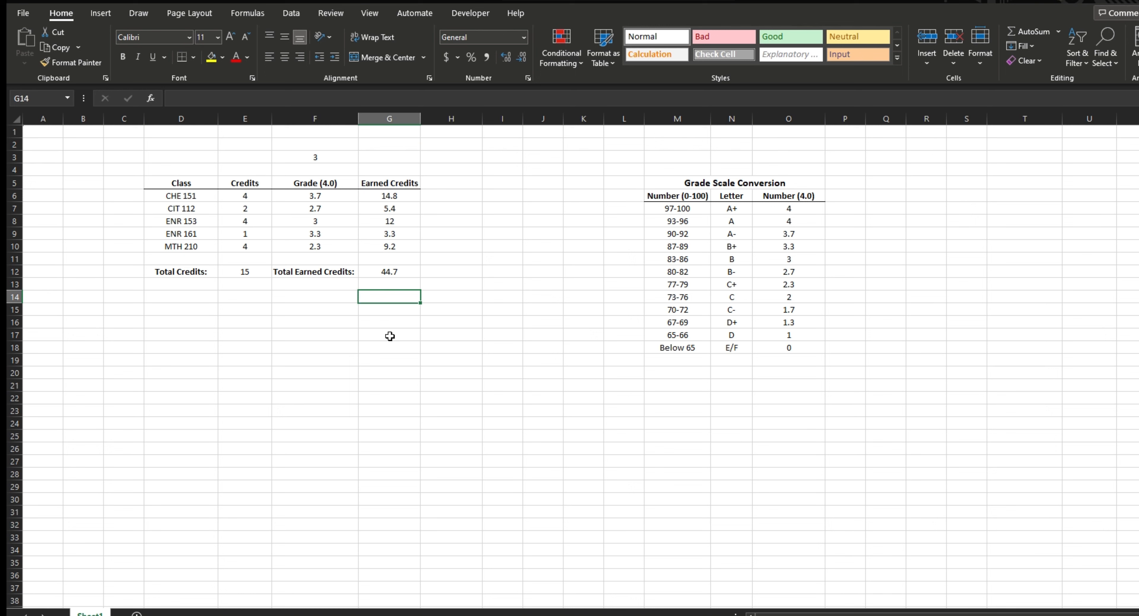
pyautogui.write('=')
pyautogui.click(406, 272)
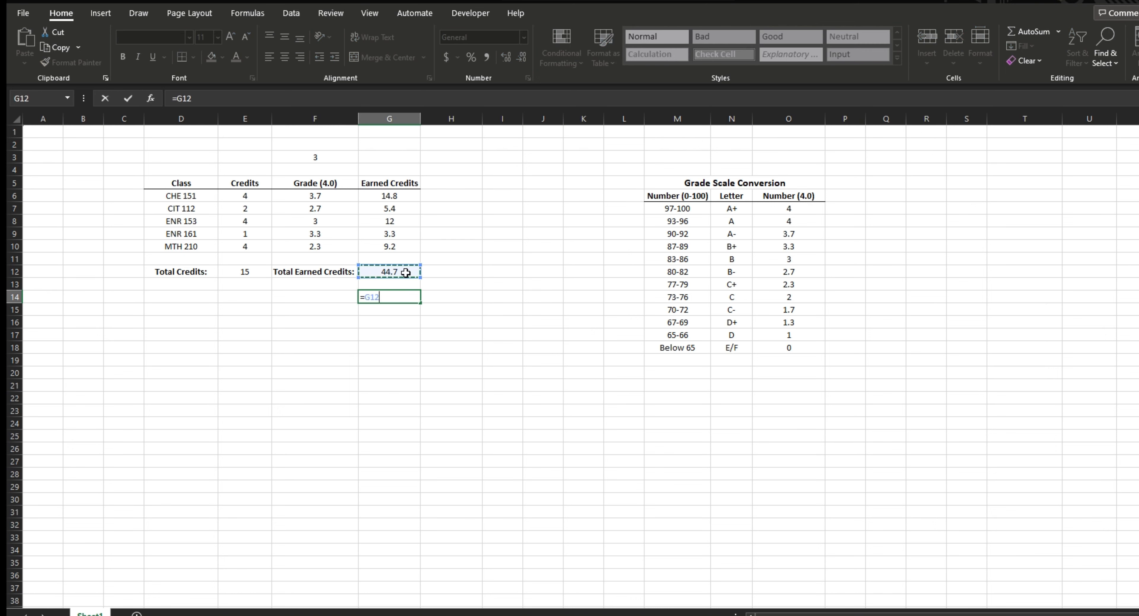
pyautogui.write('/')
pyautogui.click(244, 271)
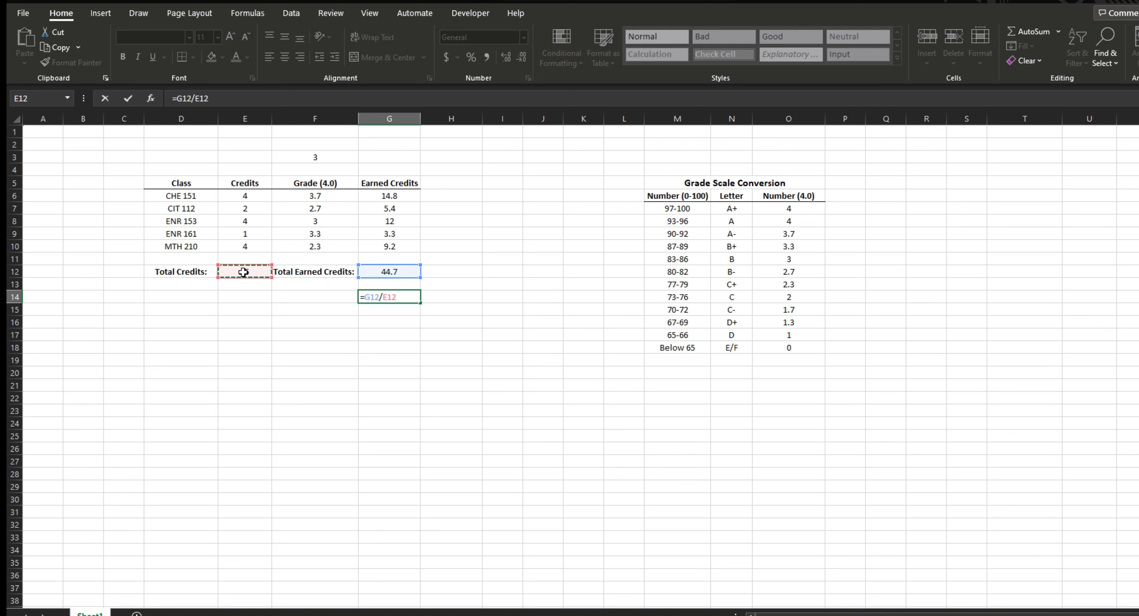
pyautogui.press('Return')
# Label F14 "Semester GPA", and centre and bold both the label and the GPA value in G14.
pyautogui.click(300, 296)
pyautogui.write('Semester GPA')
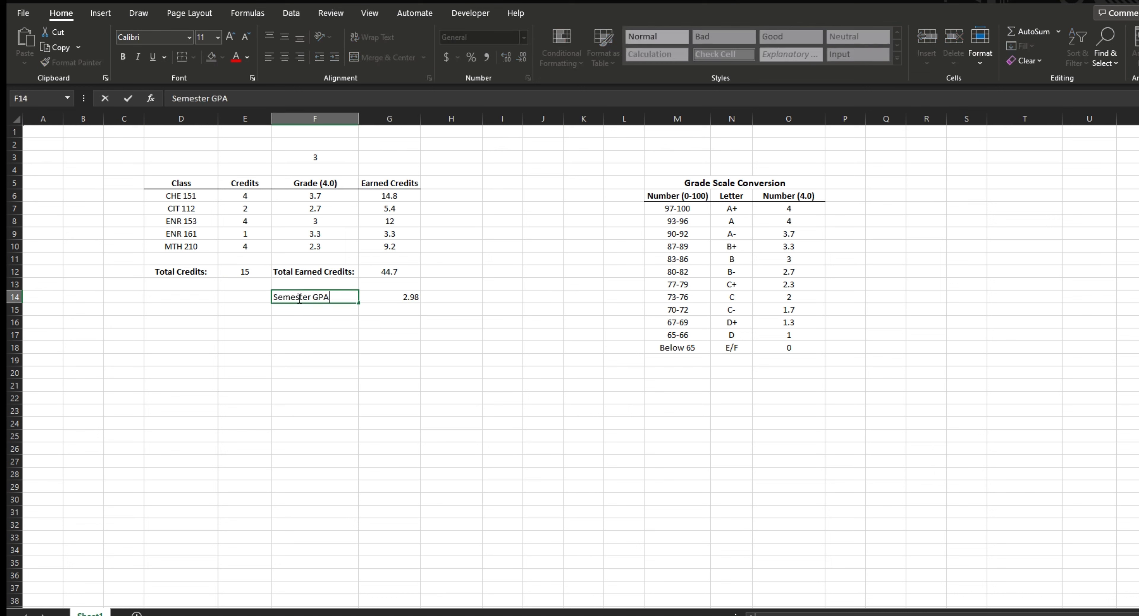
pyautogui.hotkey('ctrl', 'Return')
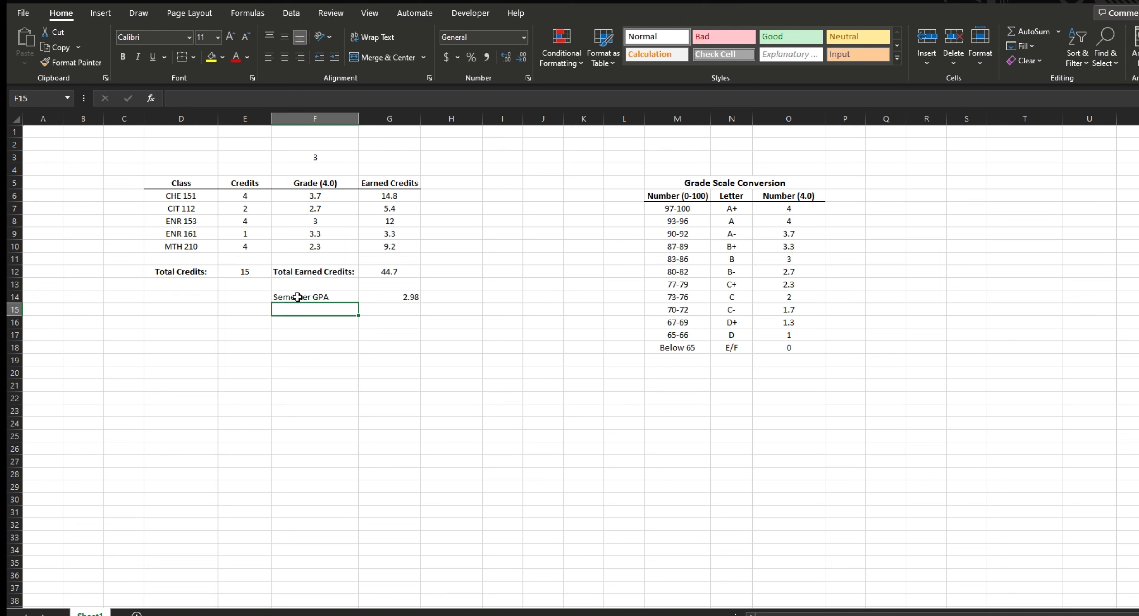
pyautogui.click(281, 53)
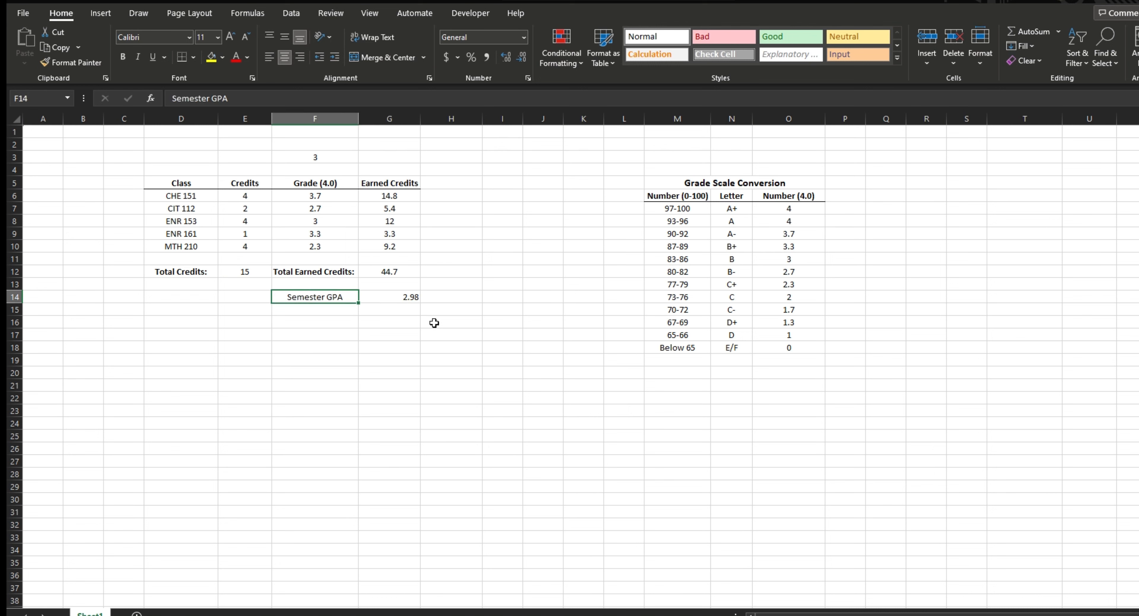
pyautogui.click(414, 297)
pyautogui.hotkey('alt', 'h')
pyautogui.press('a')
pyautogui.press('c')
pyautogui.moveTo(370, 294); pyautogui.dragTo(339, 295)
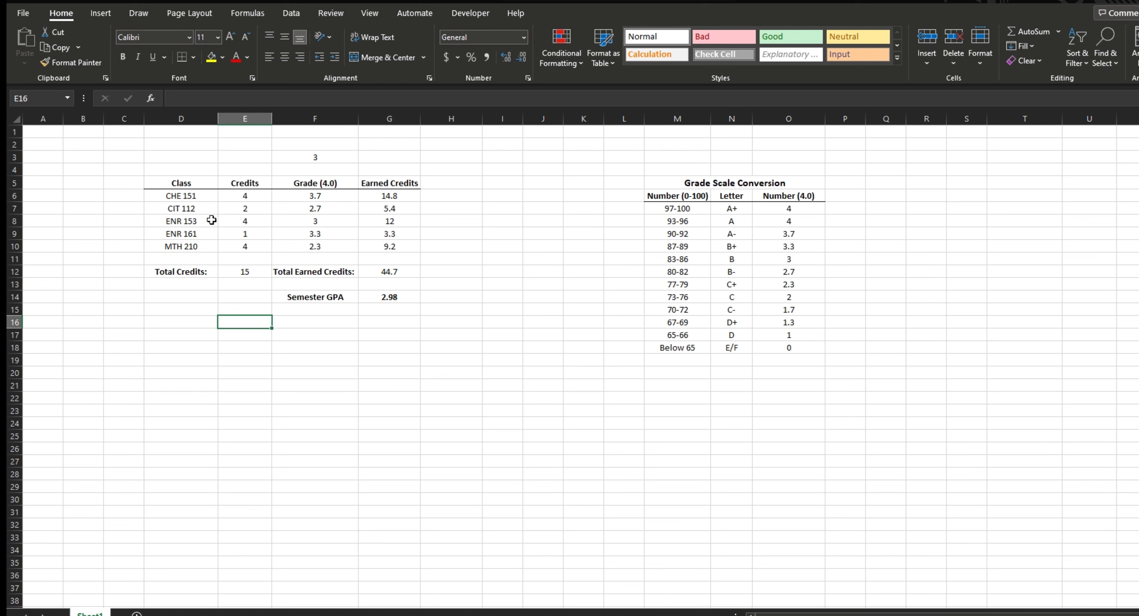
# Set the ENR 153 grade to 4.0 and compare the semester GPA in G14 with the plain average in F3.
pyautogui.click(299, 224)
pyautogui.write('4.')
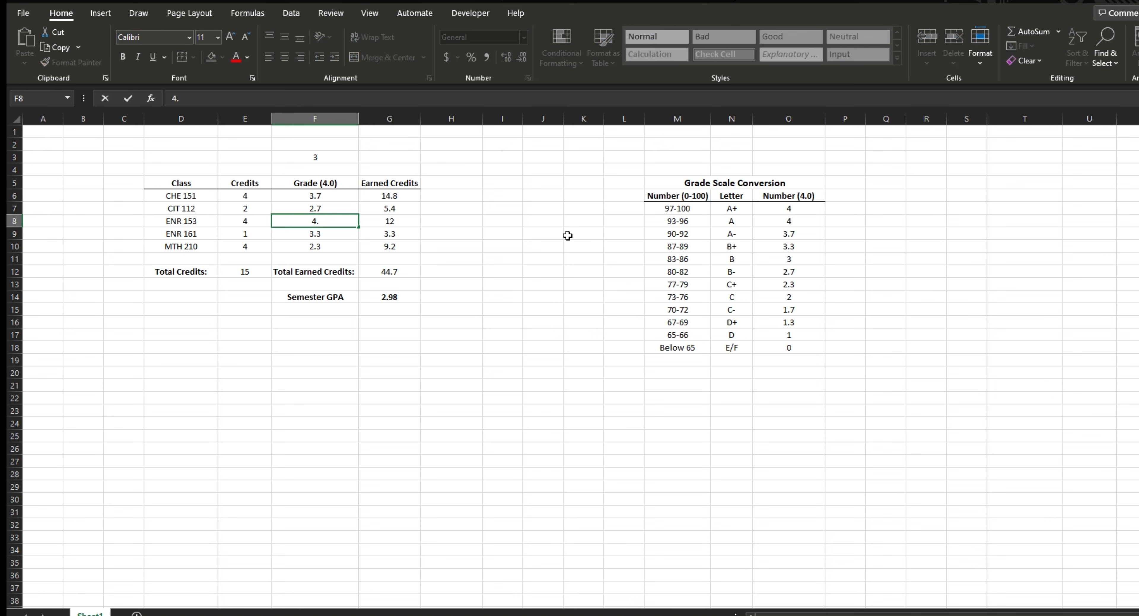
pyautogui.write('0')
pyautogui.hotkey('ctrl', 'Return')
pyautogui.click(502, 220)
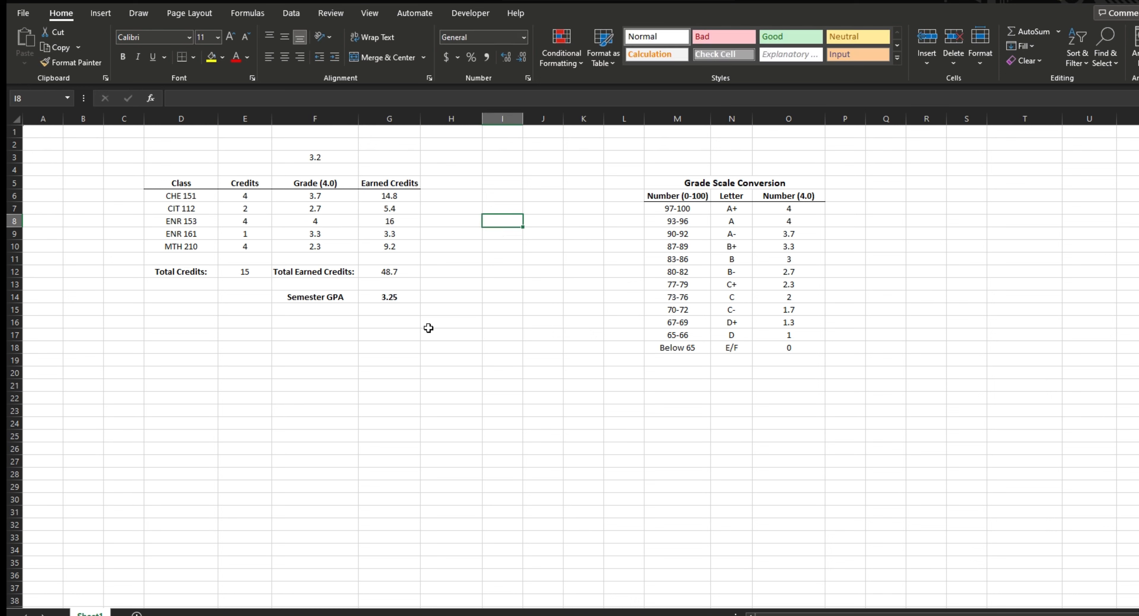
pyautogui.click(364, 297)
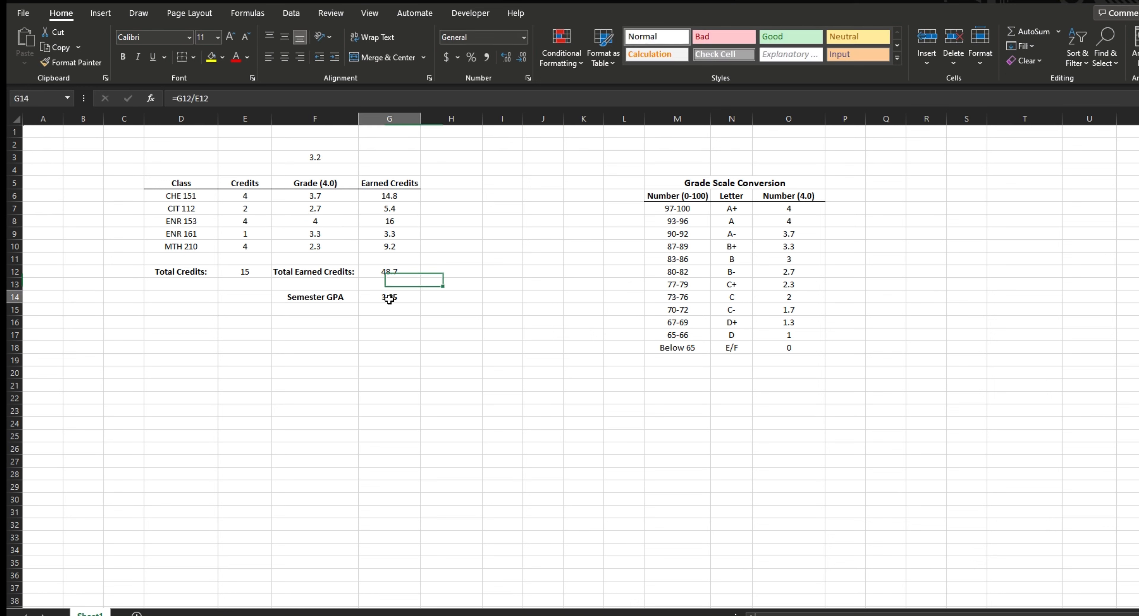
pyautogui.click(332, 160)
pyautogui.click(367, 296)
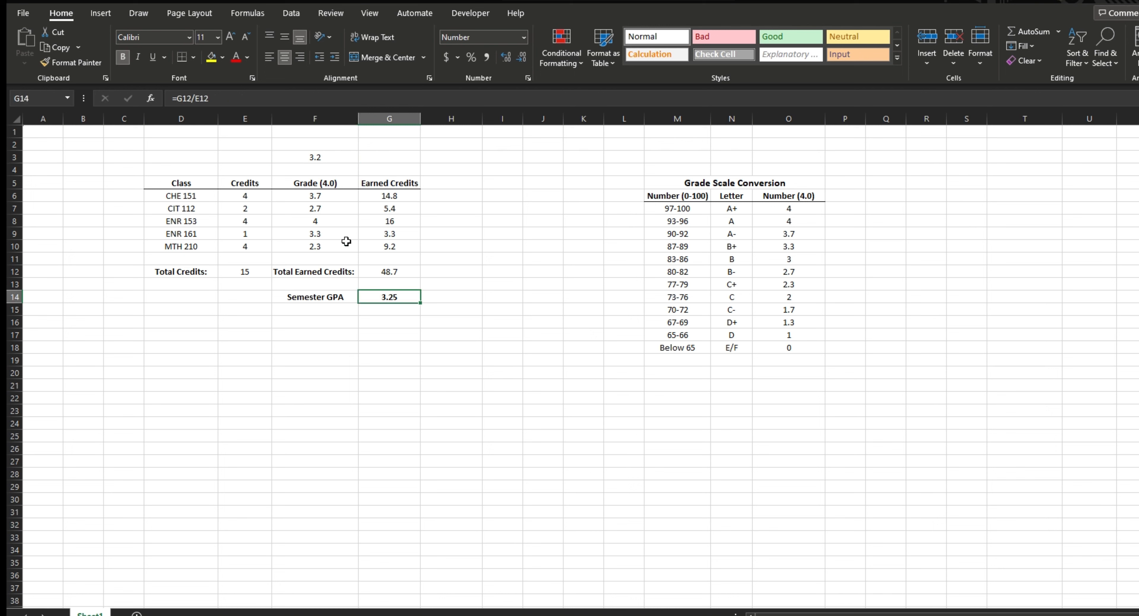
pyautogui.click(327, 158)
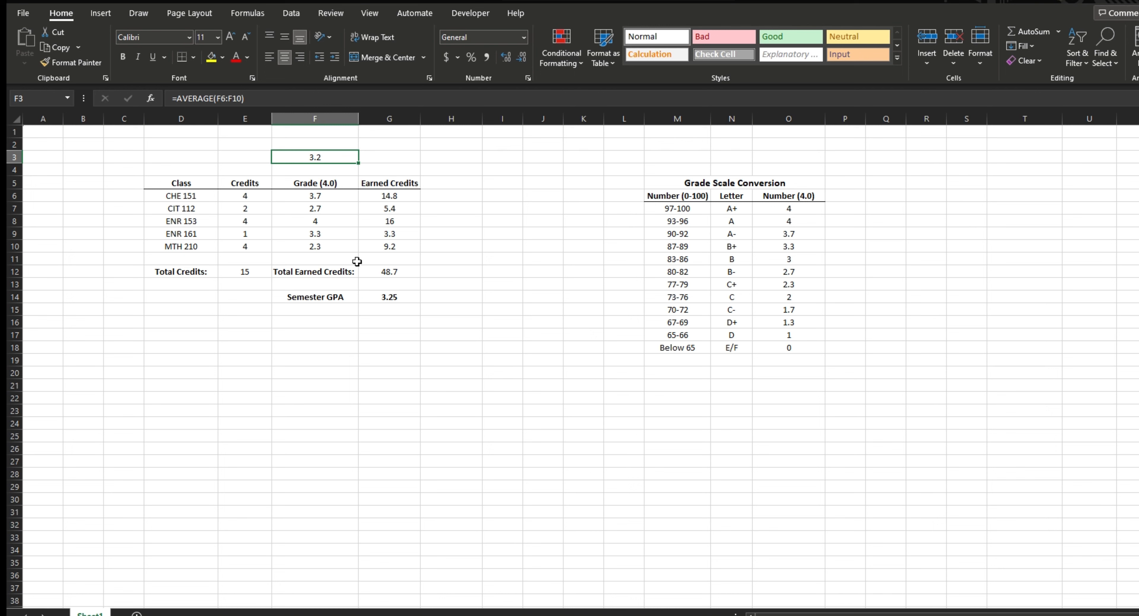
pyautogui.click(316, 159)
# Set the ENR 161 grade to 1 and compare the semester GPA with the plain average.
pyautogui.click(304, 235)
pyautogui.write('1')
pyautogui.press('Return')
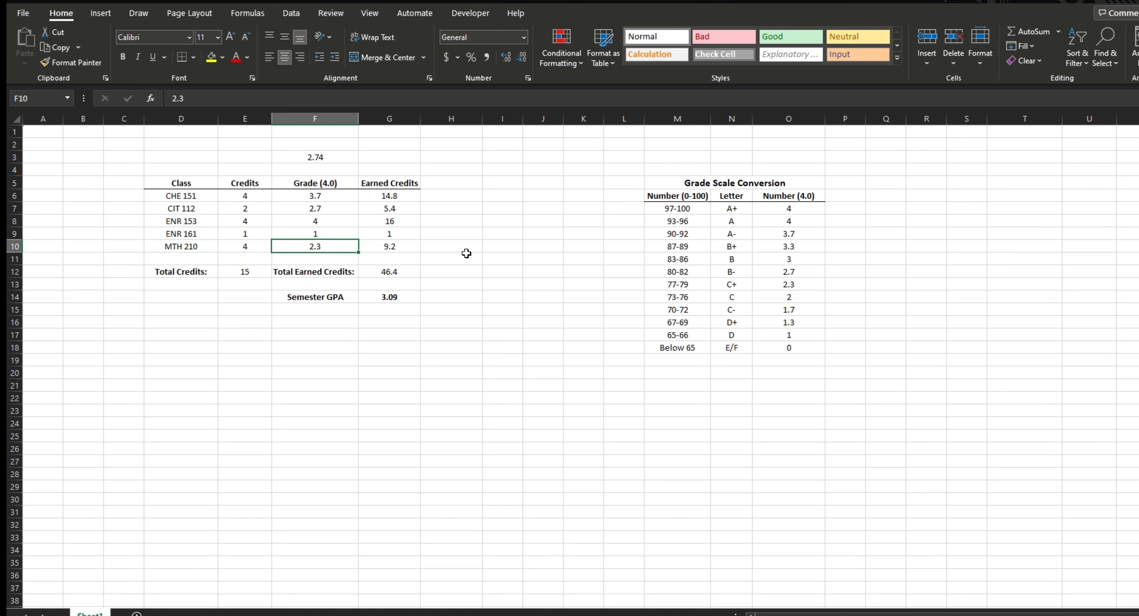
pyautogui.click(381, 300)
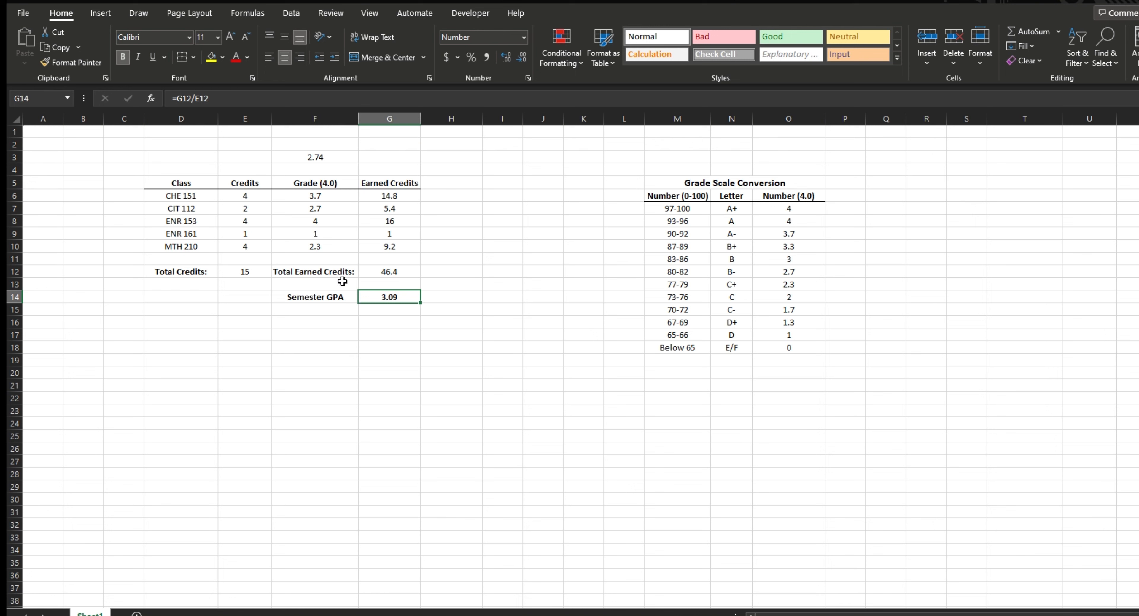
pyautogui.click(332, 157)
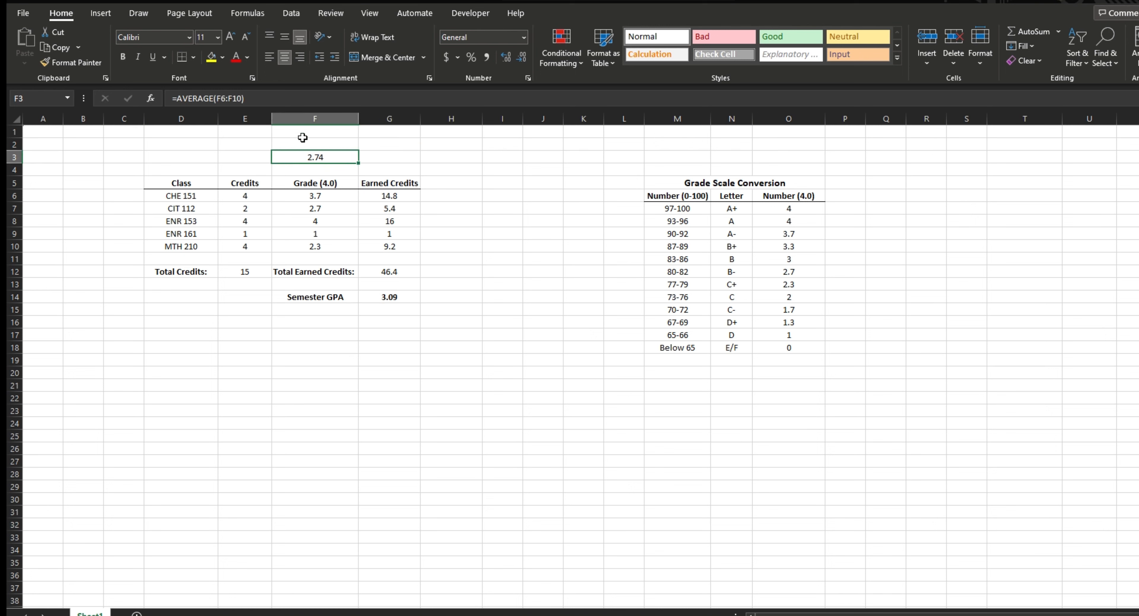
# Set the MTH 210 grade to 4 and check the semester GPA in G14.
pyautogui.click(328, 250)
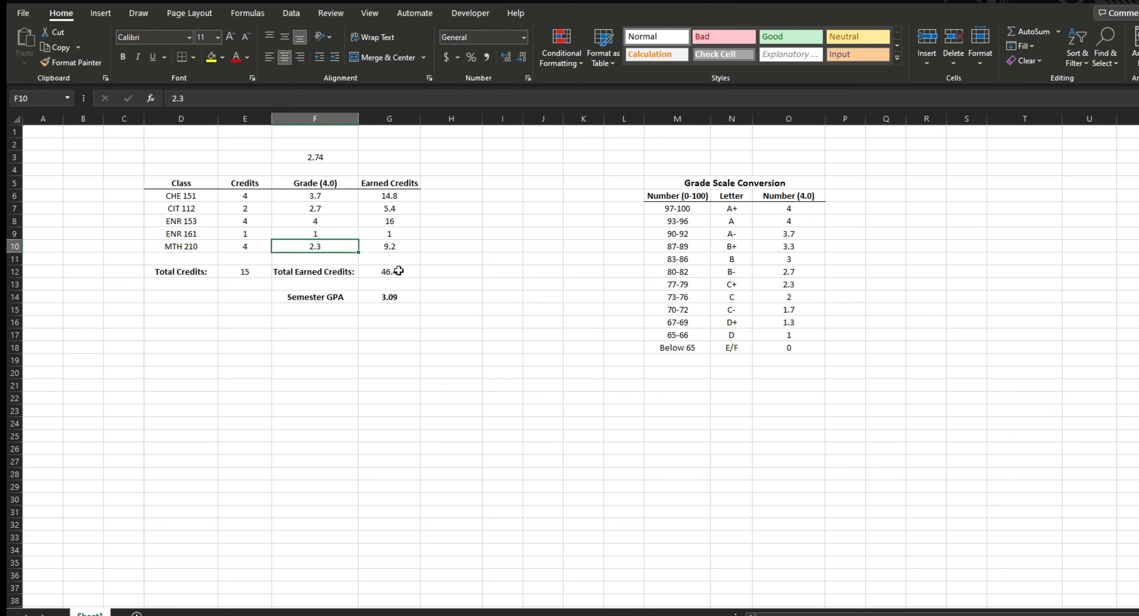
pyautogui.write('4')
pyautogui.press('Return')
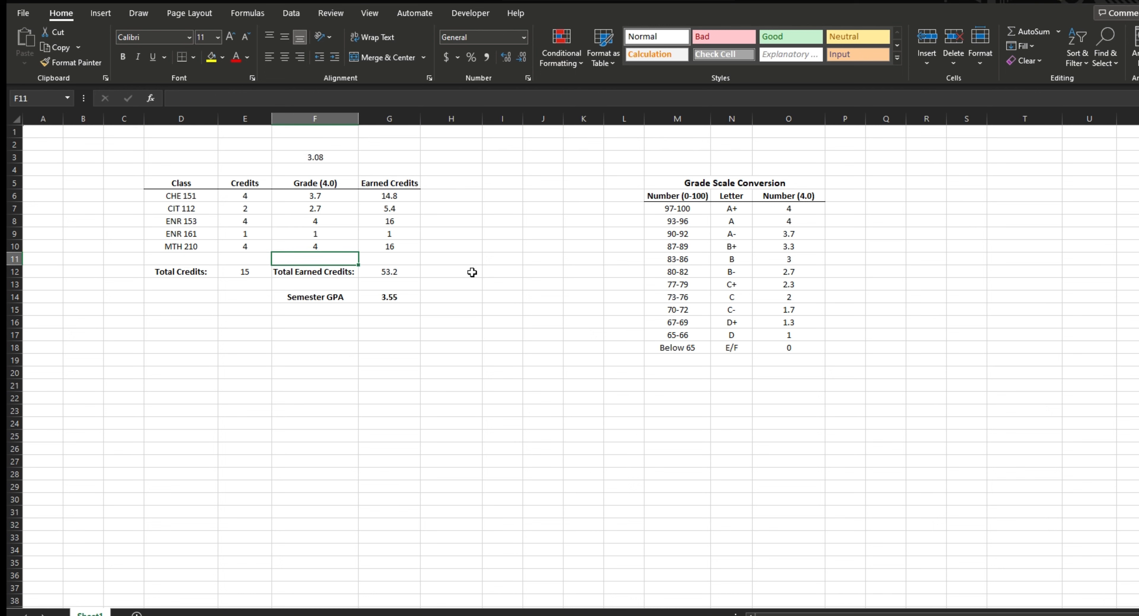
pyautogui.click(385, 299)
# Delete the plain grade average from F3 above the class table.
pyautogui.click(328, 155)
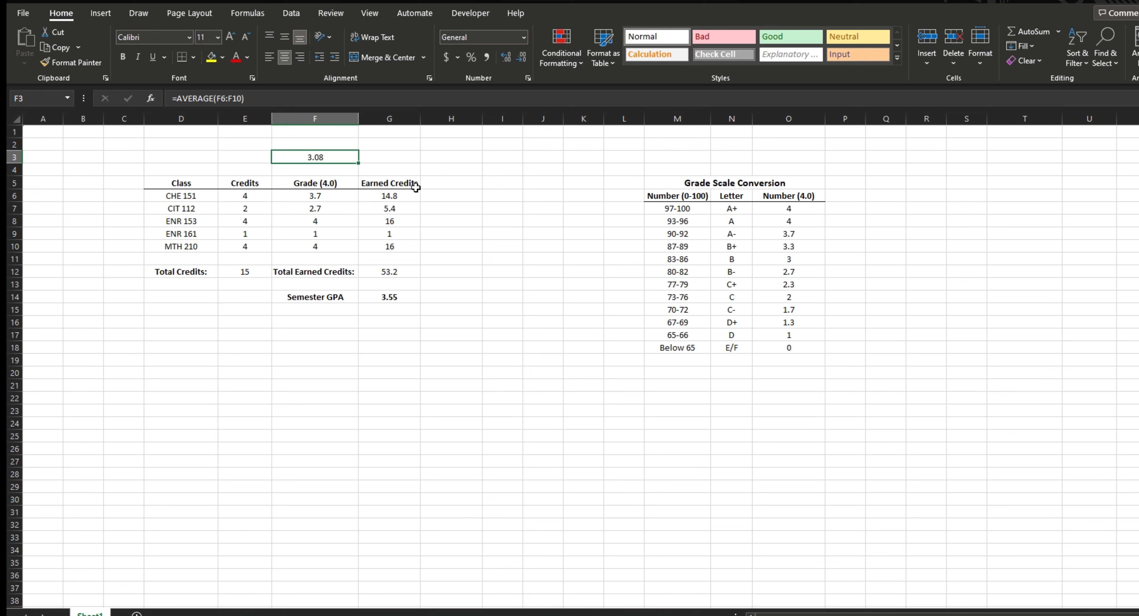
pyautogui.press('Delete')
pyautogui.click(500, 195)
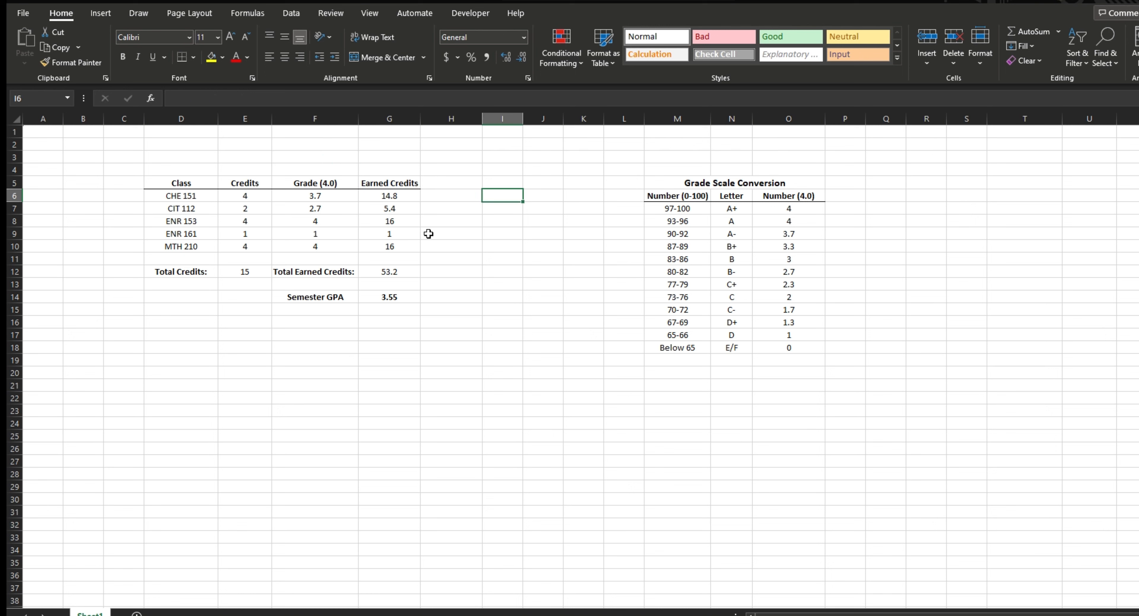
pyautogui.click(246, 196)
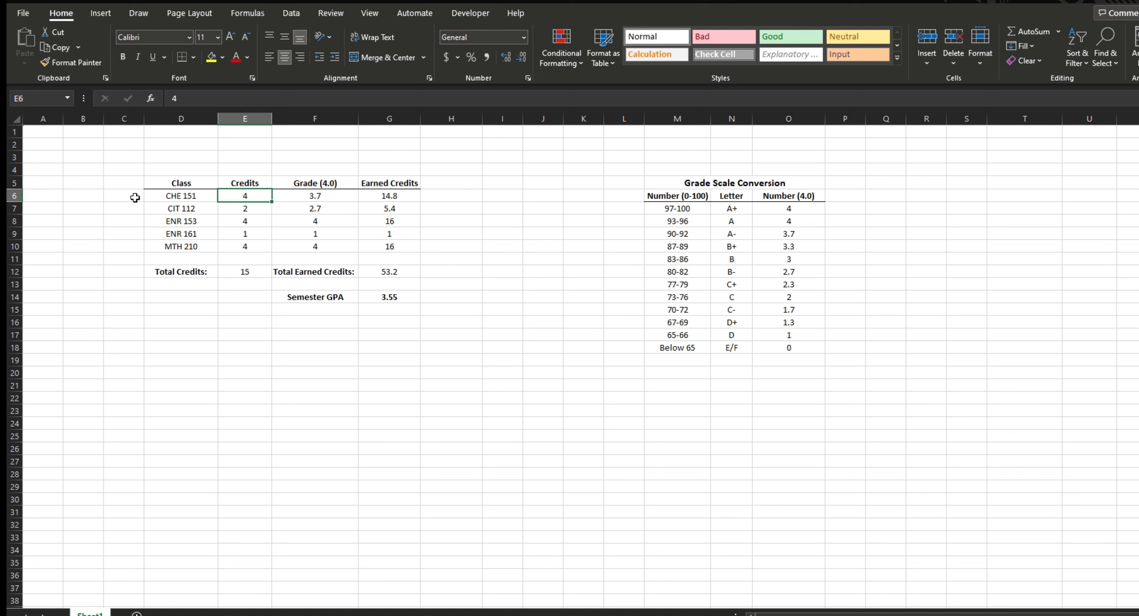
# Enter the semester labels "Fall 2019" in B5 and "Spring 2019" in B16.
pyautogui.click(93, 185)
pyautogui.write('Fall')
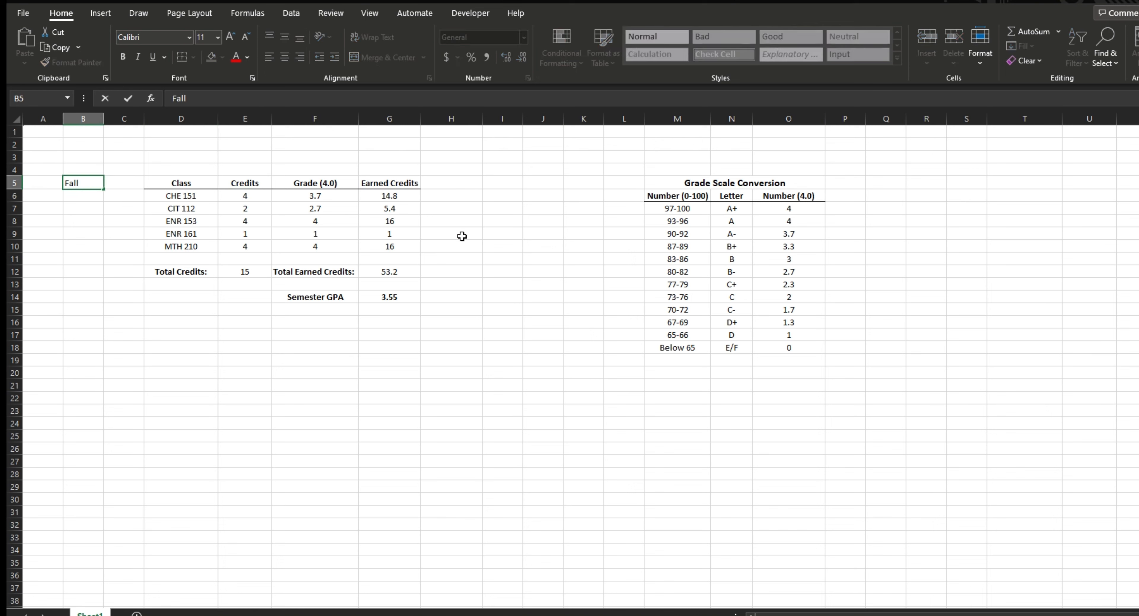
pyautogui.write(' 2019')
pyautogui.press('Return')
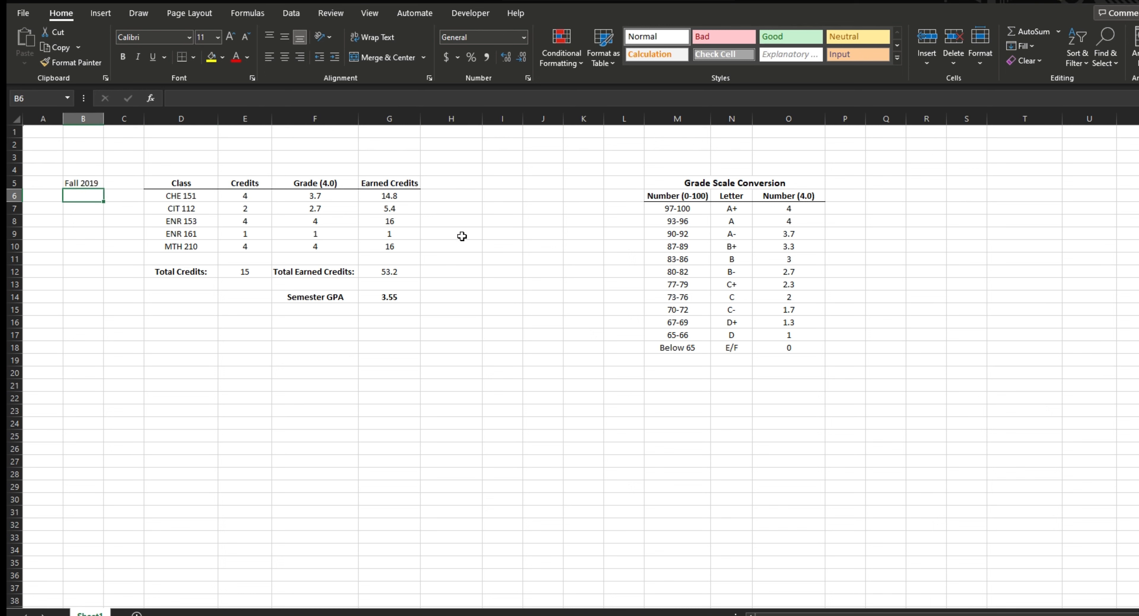
pyautogui.click(91, 320)
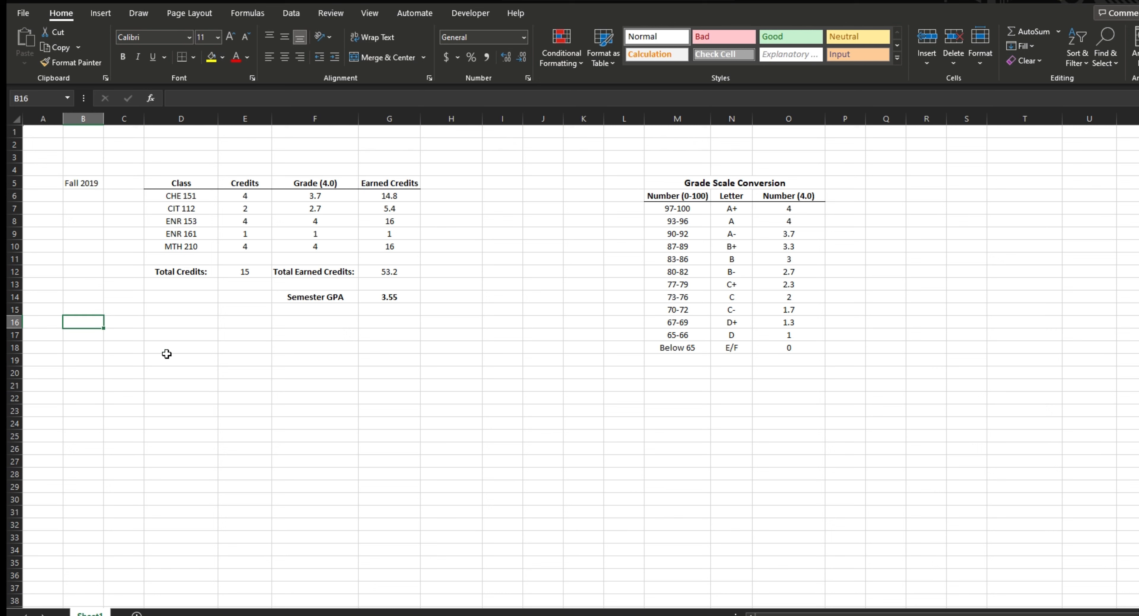
pyautogui.write('Spring 2019')
pyautogui.press('Return')
# Copy the Fall 2019 class table with its totals and GPA (D5:G14) to D17 for the spring semester.
pyautogui.moveTo(171, 181); pyautogui.dragTo(376, 298)
pyautogui.hotkey('ctrl', 'c')
pyautogui.click(179, 340)
pyautogui.hotkey('ctrl', 'v')
pyautogui.click(543, 410)
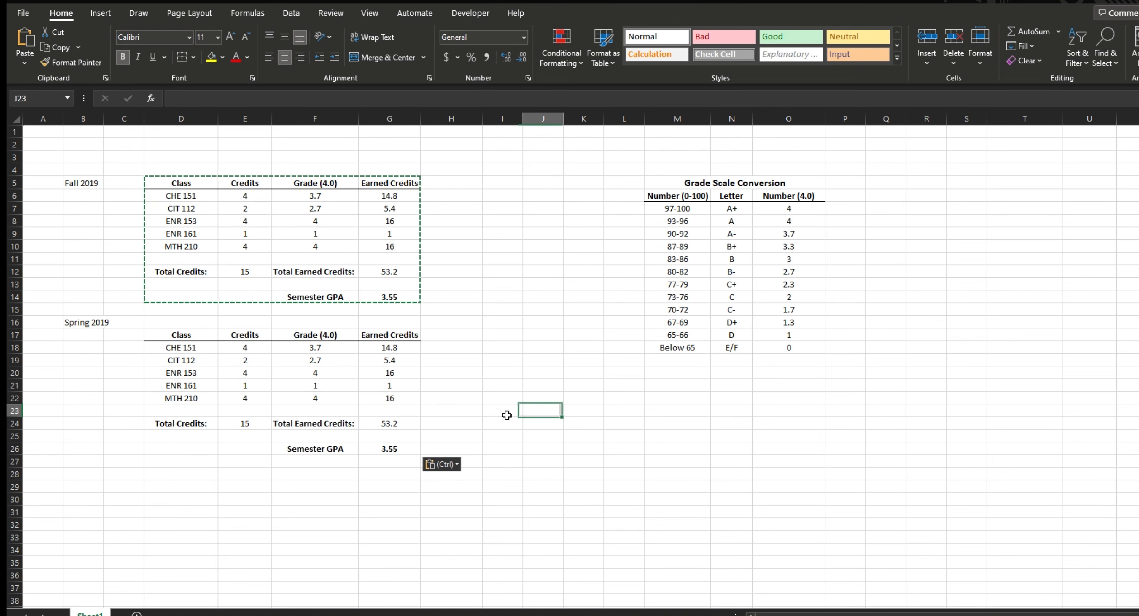
# Autofit column B to the semester labels and clear the copy selection around the fall table.
pyautogui.click(84, 326)
pyautogui.doubleClick(104, 119)
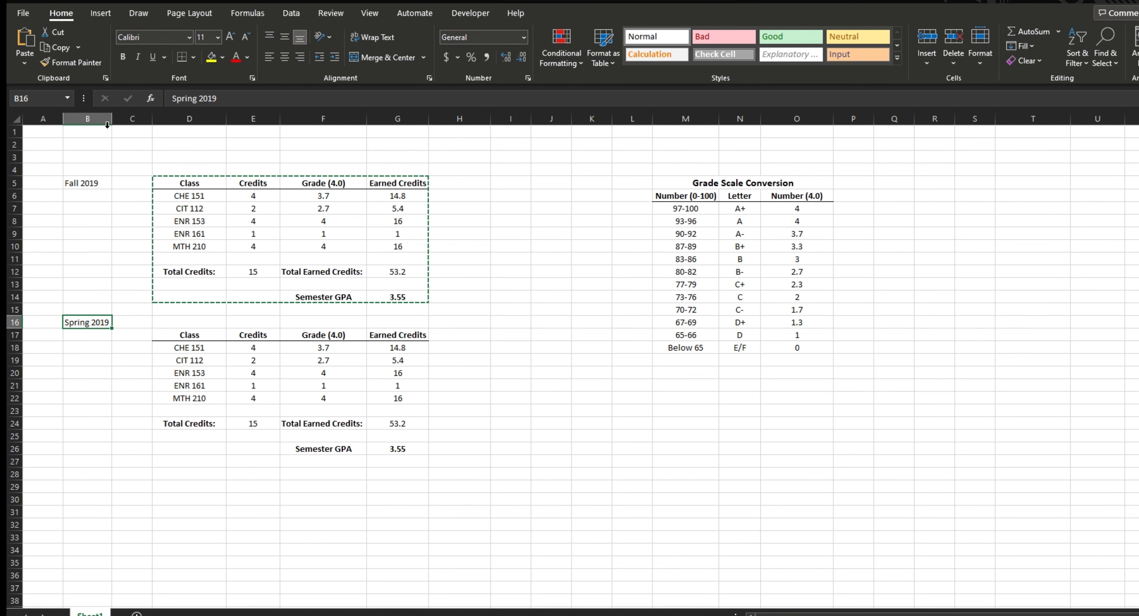
pyautogui.click(632, 386)
pyautogui.click(194, 359)
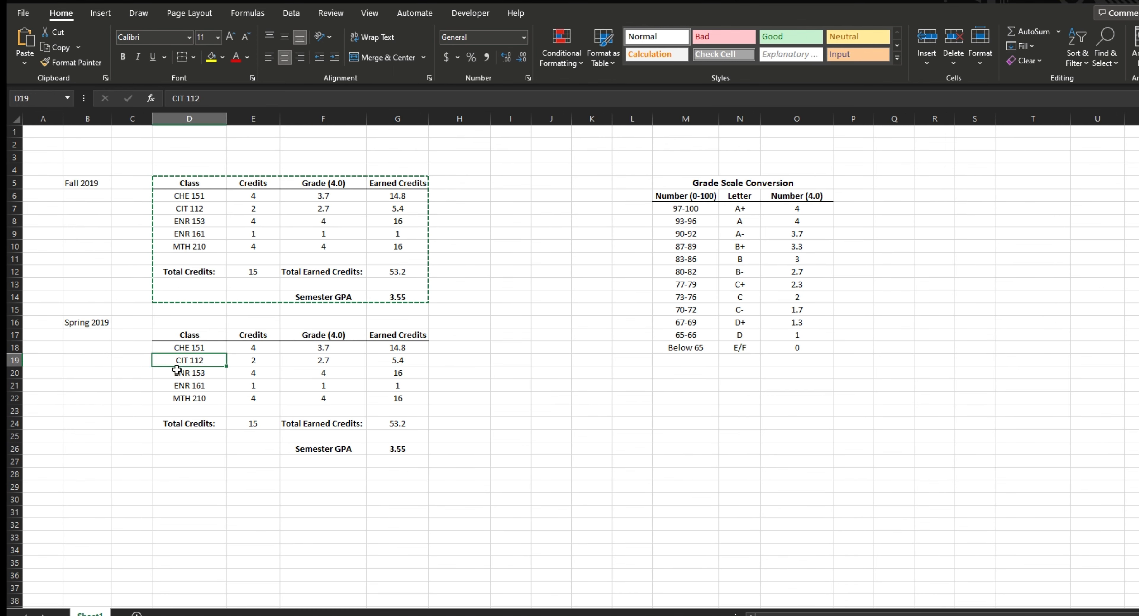
pyautogui.click(552, 358)
pyautogui.press('Escape')
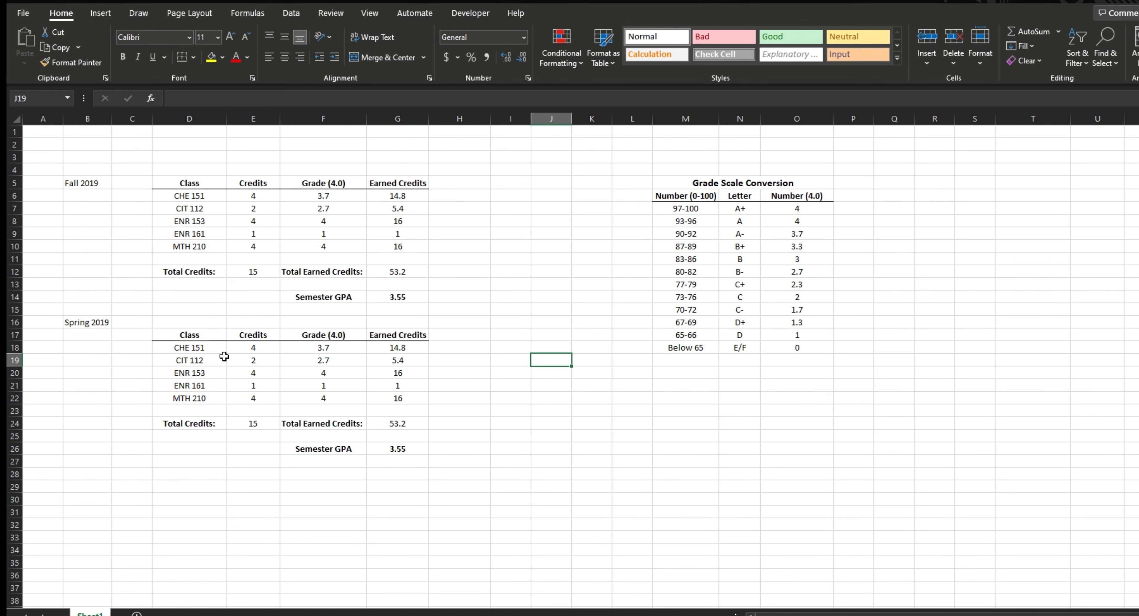
# Set the Spring 2019 credits to 3 for CHE 151, 4 for CIT 112, 2 for ENR 153 and 3 for MTH 210, and check their total.
pyautogui.click(250, 347)
pyautogui.write('3')
pyautogui.press('Return')
pyautogui.write('4')
pyautogui.press('Return')
pyautogui.write('2')
pyautogui.press('Return')
pyautogui.press('Return')
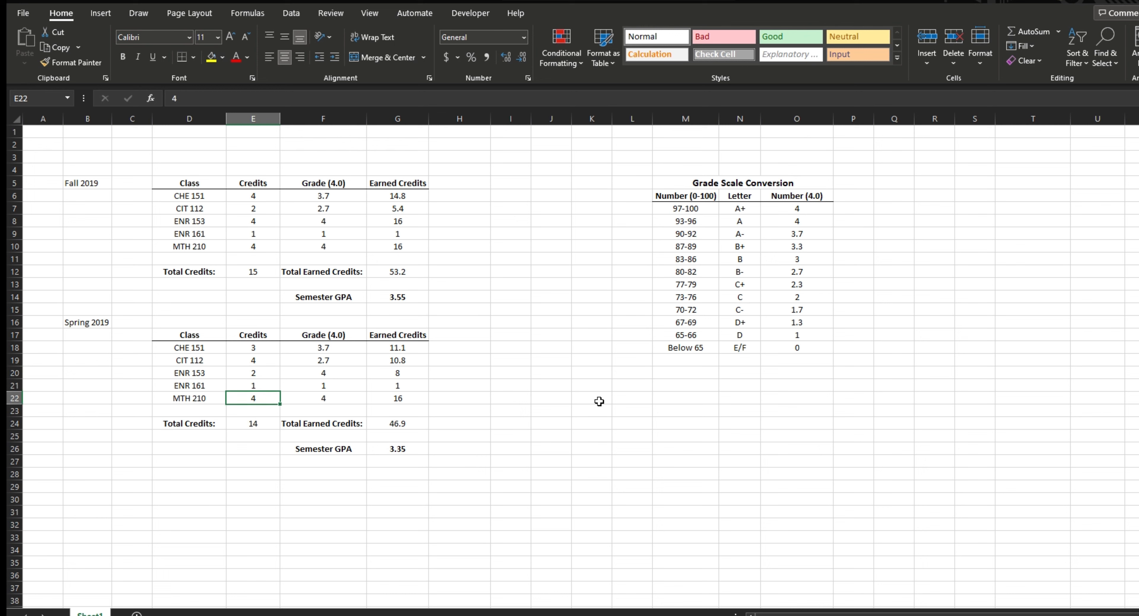
pyautogui.write('5')
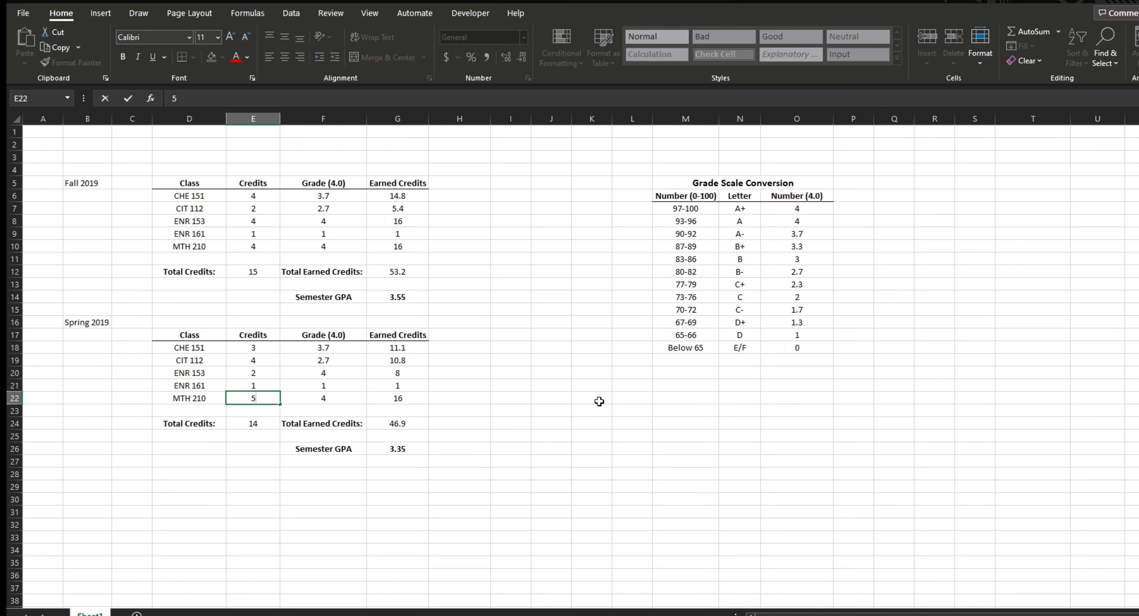
pyautogui.write('3')
pyautogui.press('Return')
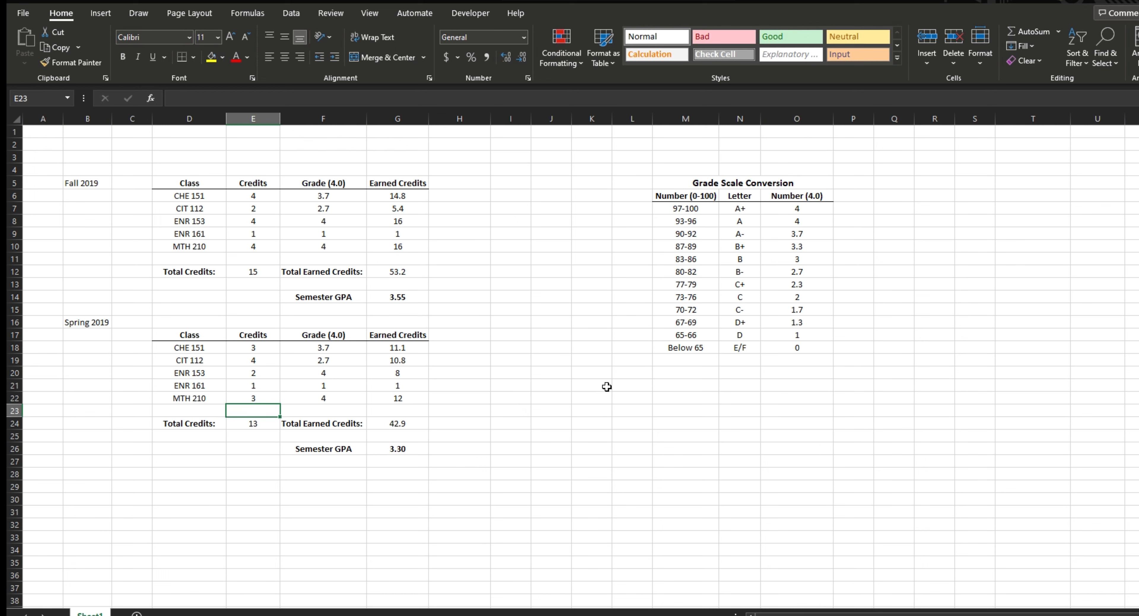
pyautogui.click(459, 473)
pyautogui.click(238, 427)
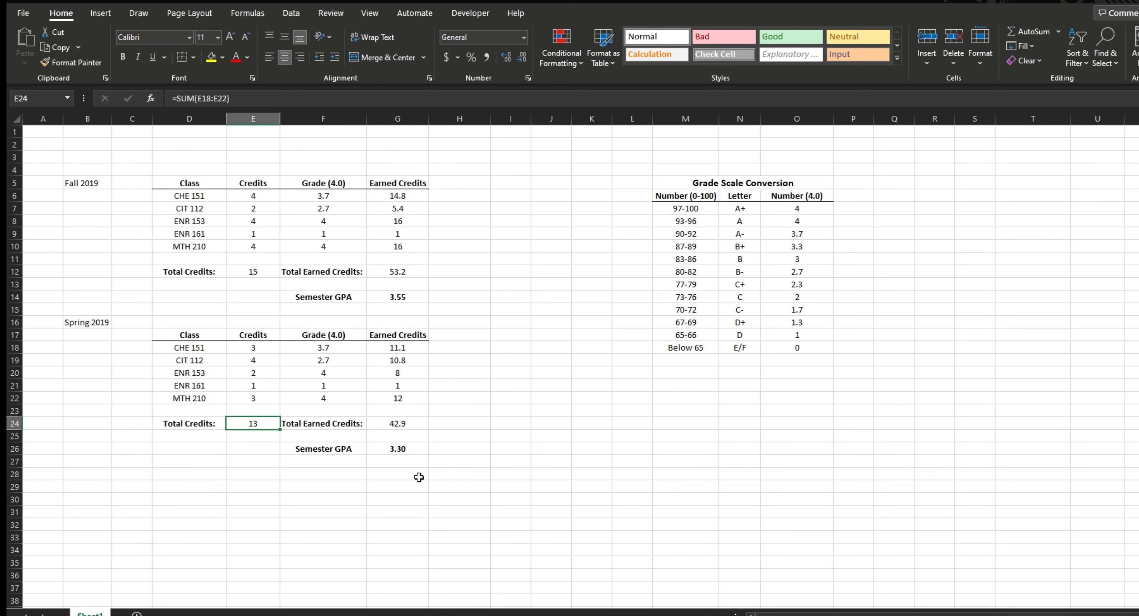
# Set the Spring 2019 grades to 2.3, 2.7, 3.7, 4 and 3.3 in F18:F22, and check the semester GPA formula.
pyautogui.click(331, 349)
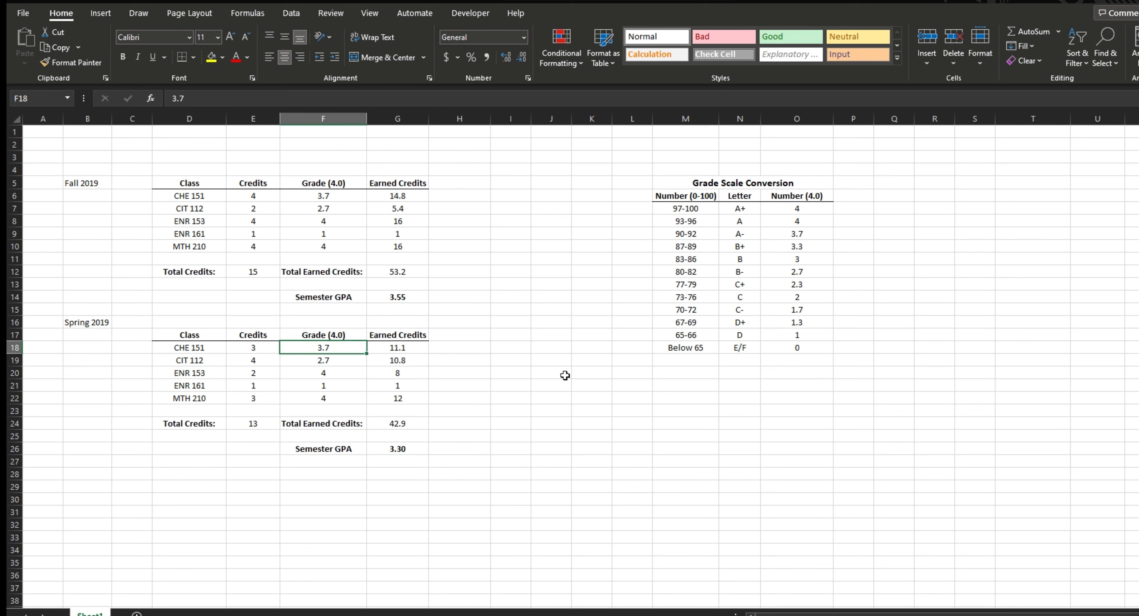
pyautogui.write('2.3')
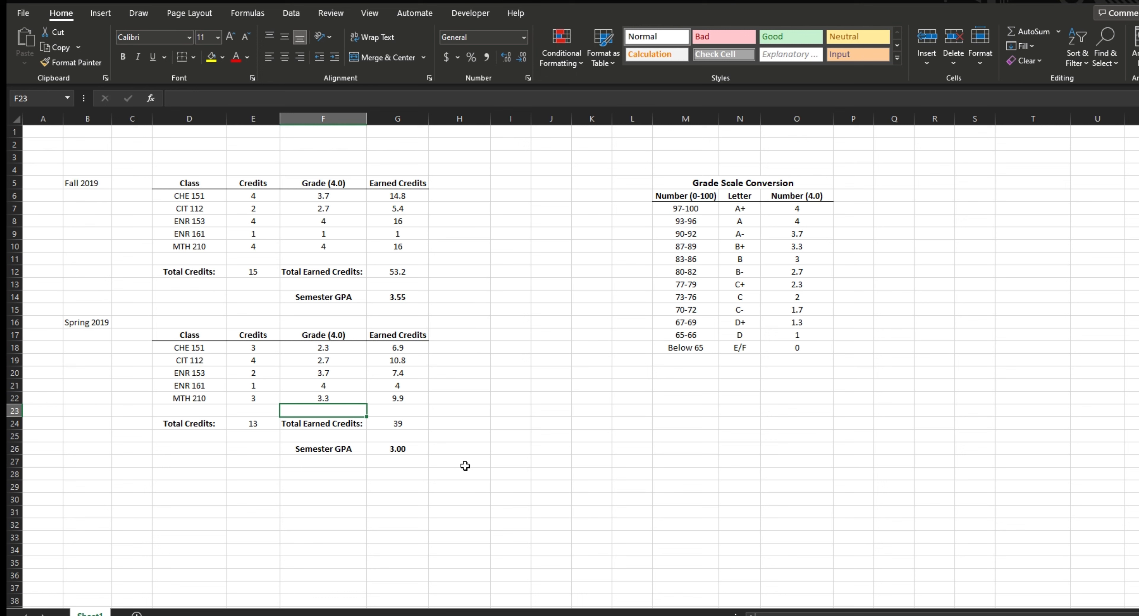
pyautogui.click(460, 463)
pyautogui.click(405, 451)
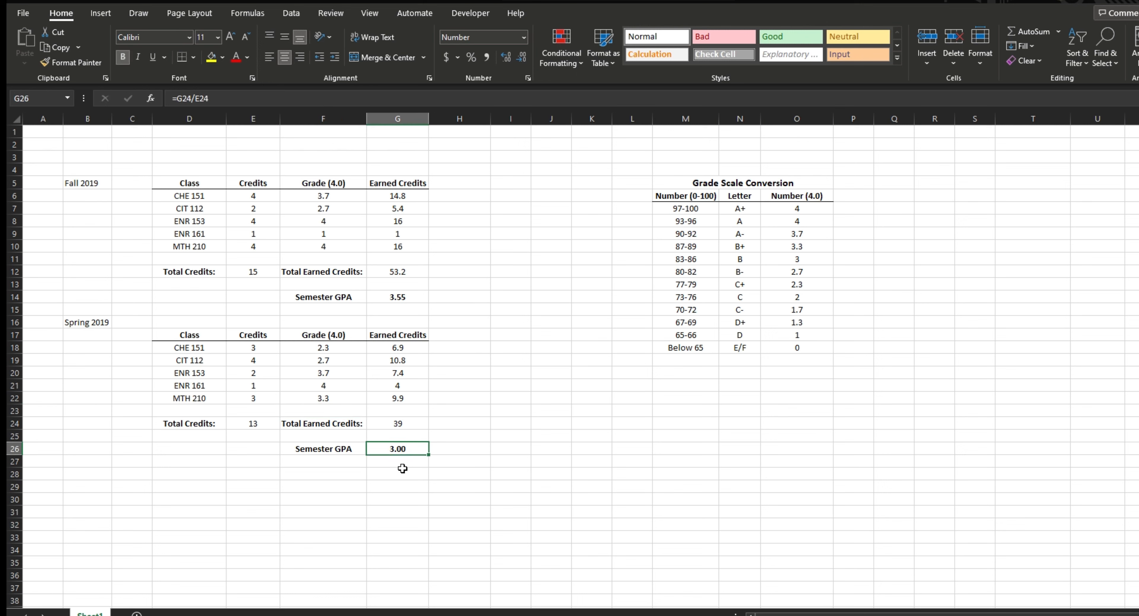
pyautogui.click(438, 437)
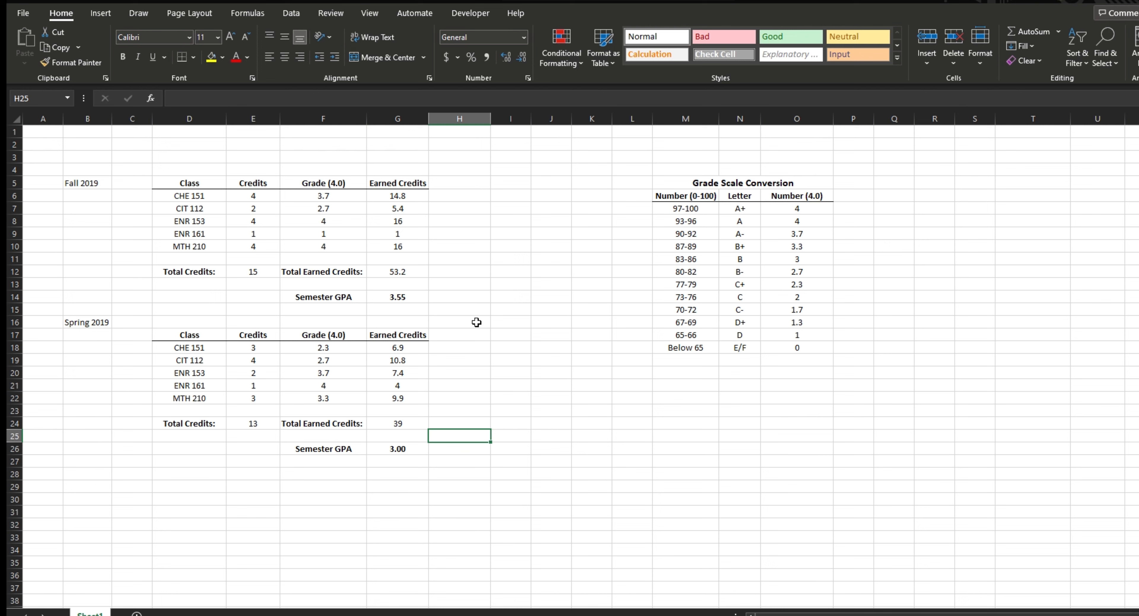
pyautogui.click(504, 447)
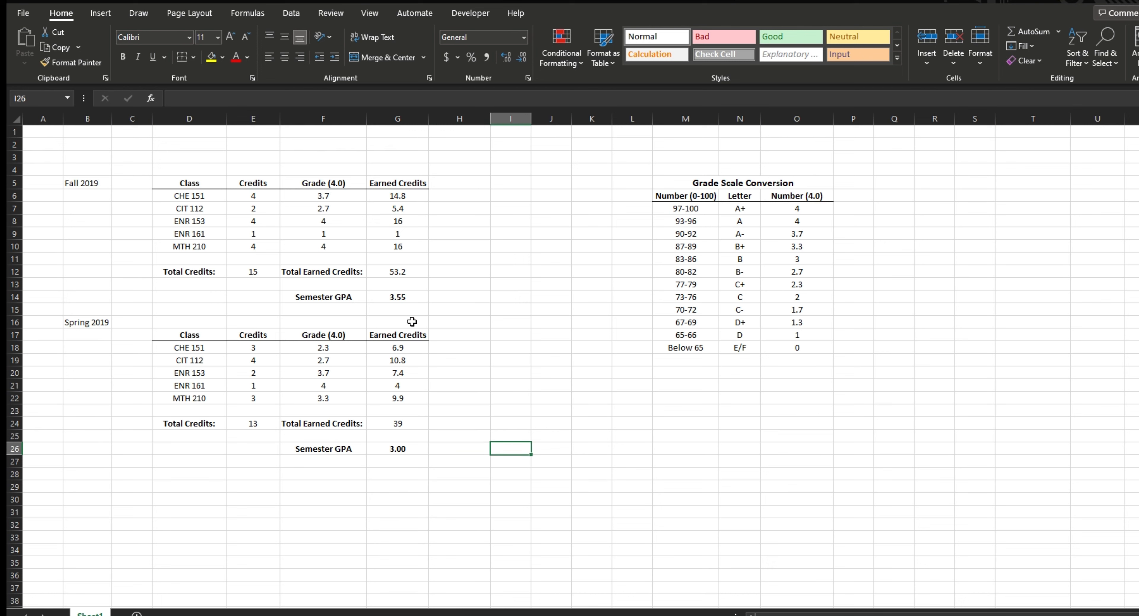
# Average the two semester GPAs in I14 with =AVERAGE(G14,G26) and centre the result.
pyautogui.click(516, 297)
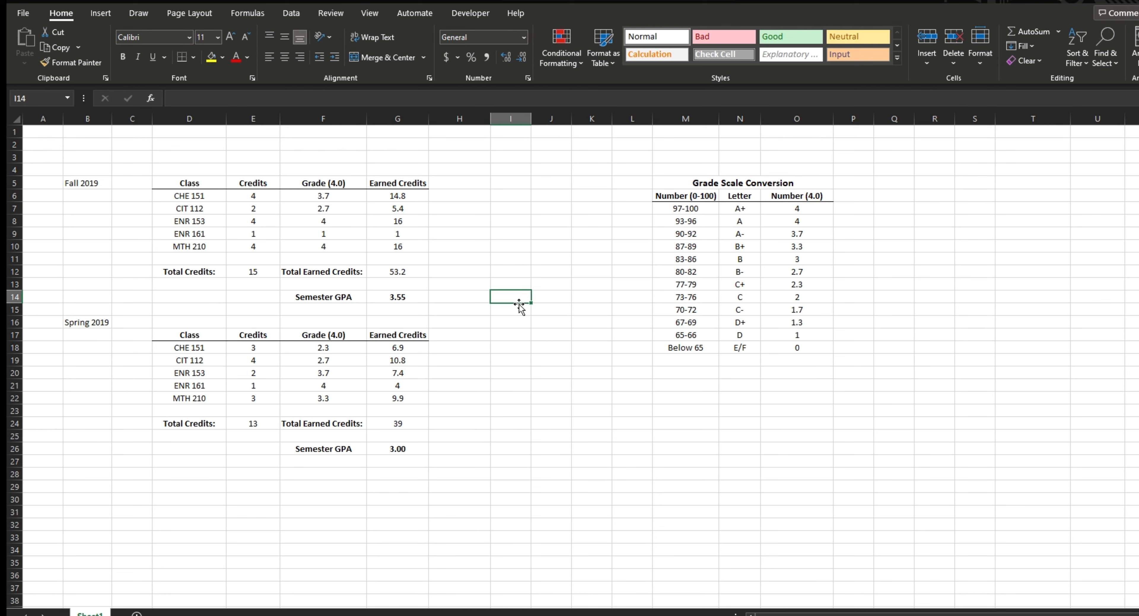
pyautogui.write('=average(')
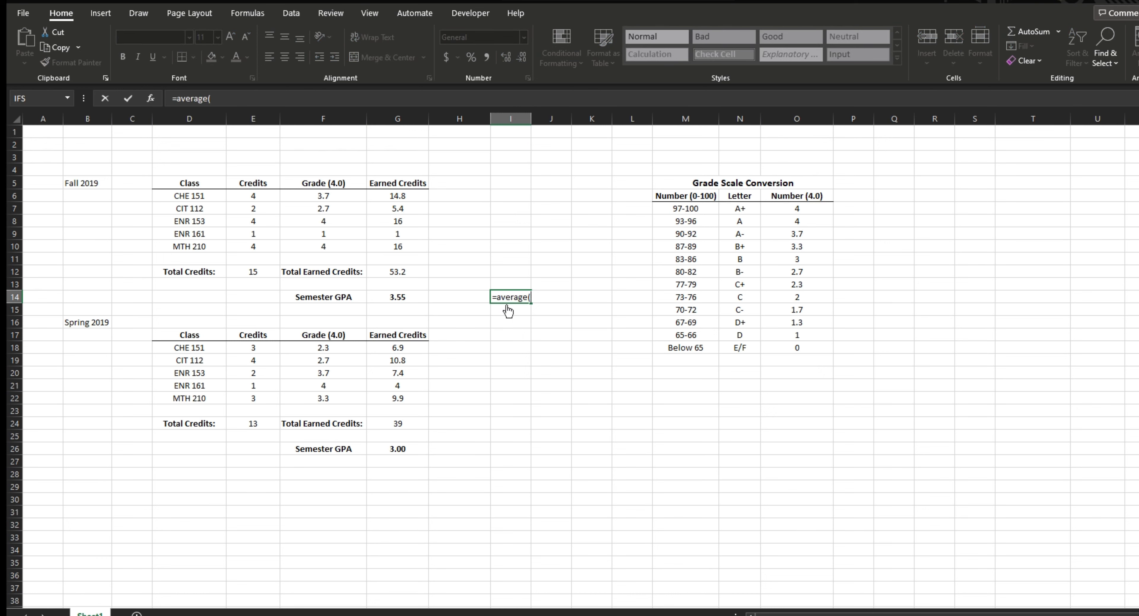
pyautogui.click(412, 296)
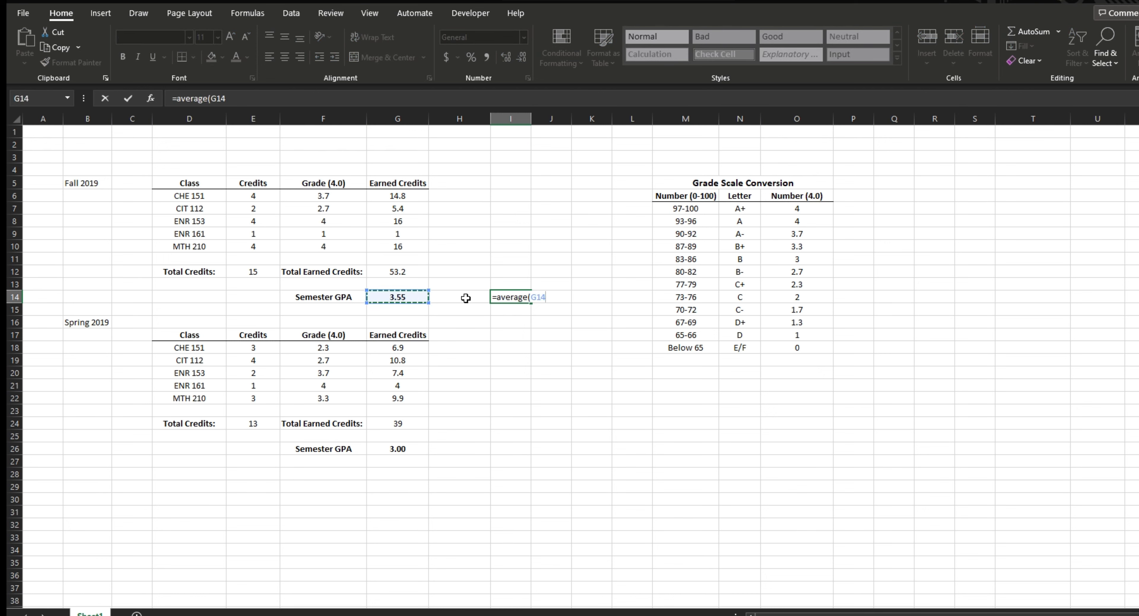
pyautogui.write('/')
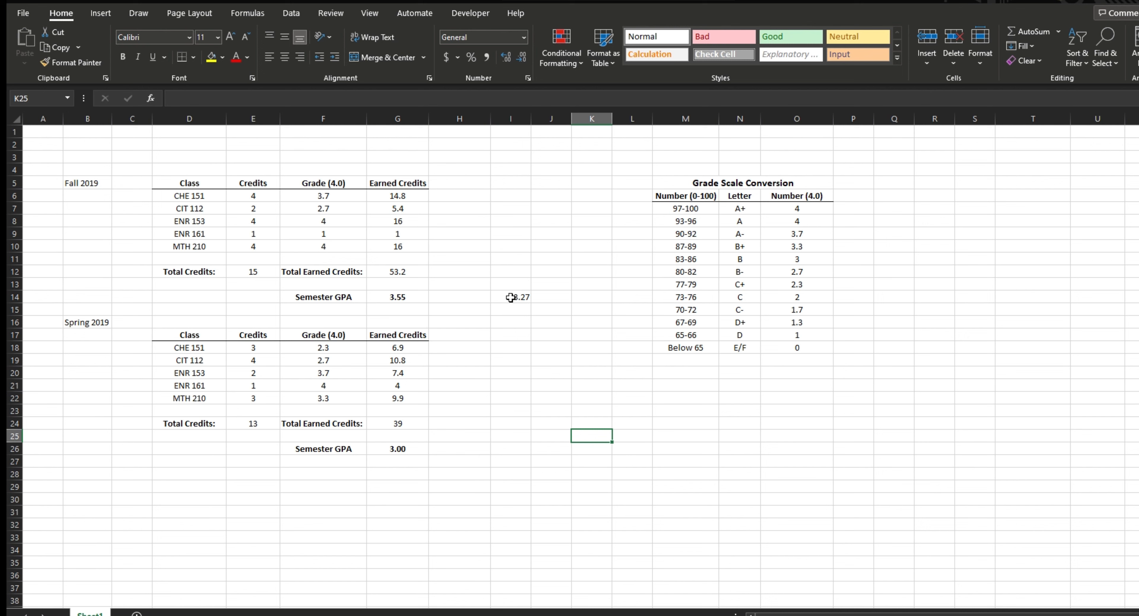
pyautogui.click(510, 297)
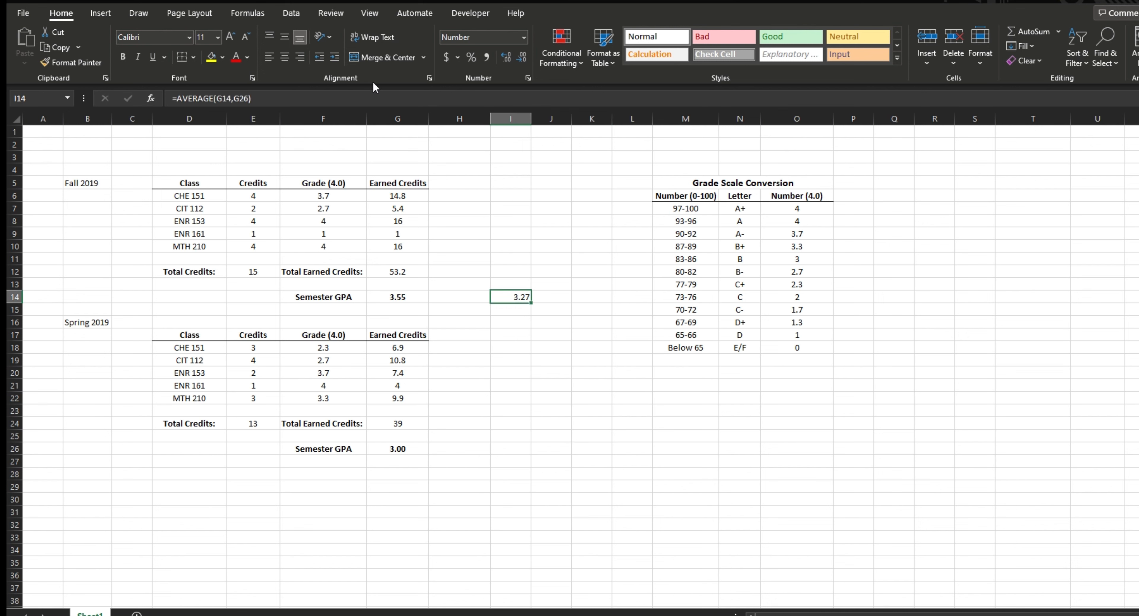
# Add the fall and spring total earned credits in I17 and insert a blank column before column I.
pyautogui.click(510, 338)
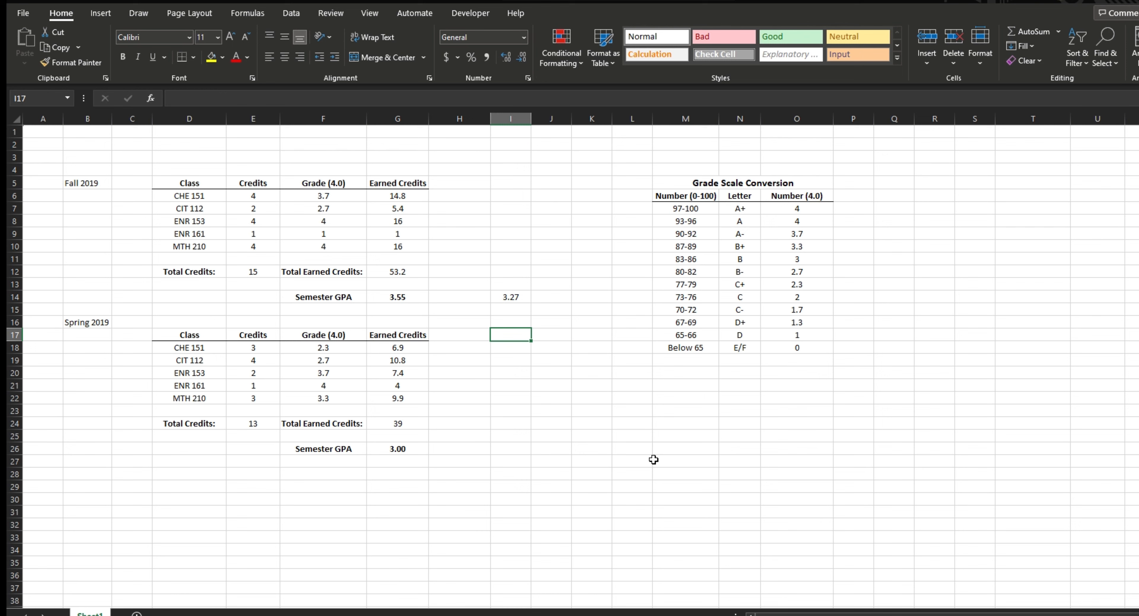
pyautogui.write('=')
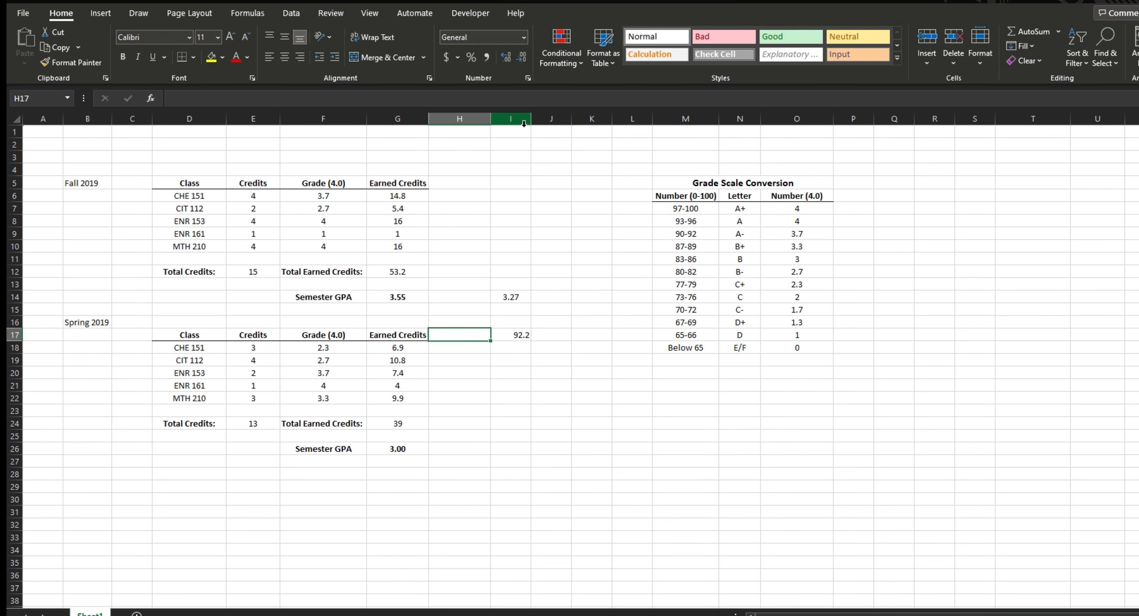
pyautogui.click(510, 118)
pyautogui.hotkey('ctrl', 'shift', '+')
pyautogui.click(577, 345)
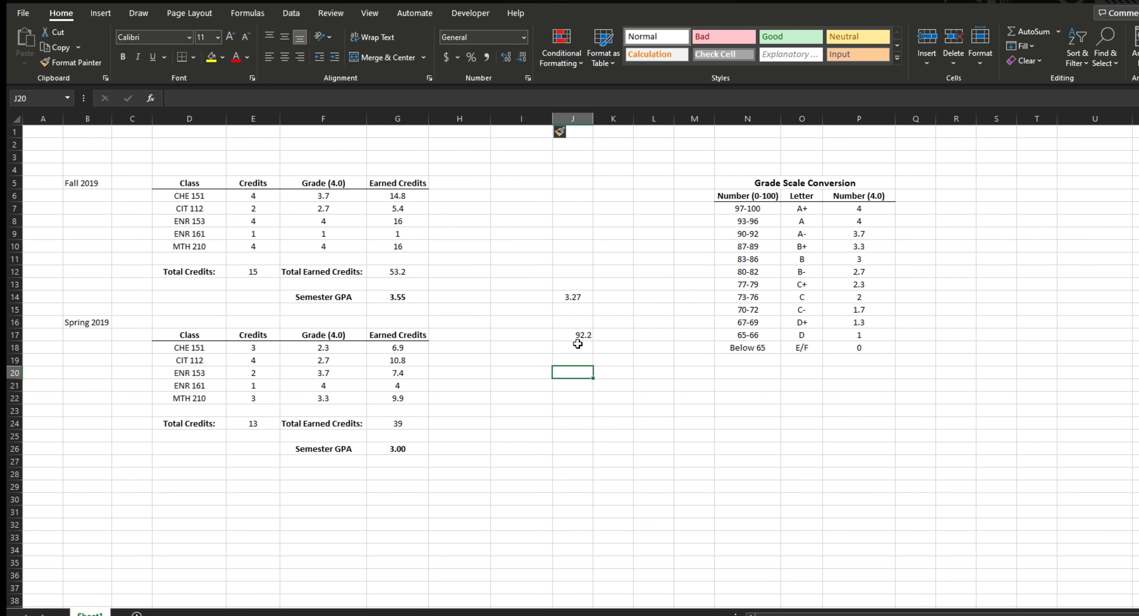
# Label I17 "Total Earned Credits" and autofit column I to the label.
pyautogui.click(535, 335)
pyautogui.write('Total E')
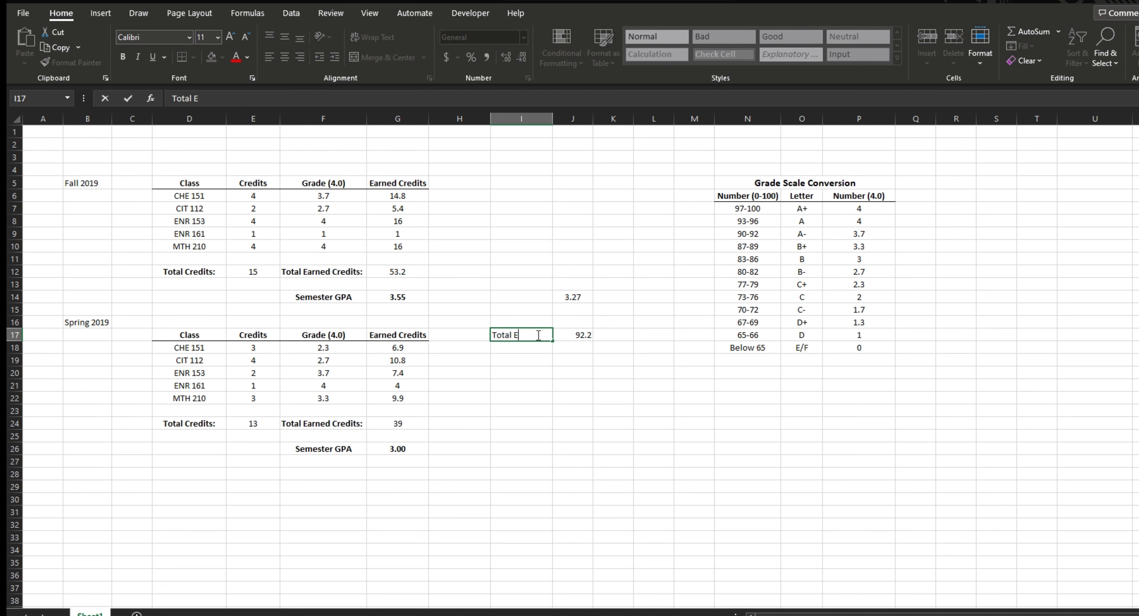
pyautogui.write('arned Credits')
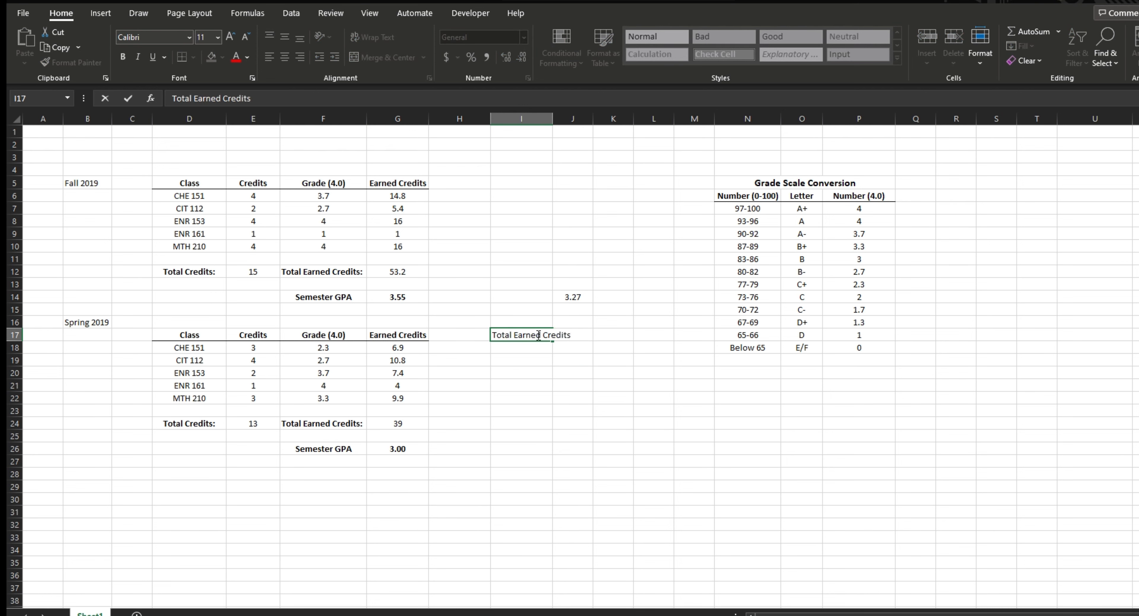
pyautogui.press('Return')
pyautogui.doubleClick(553, 119)
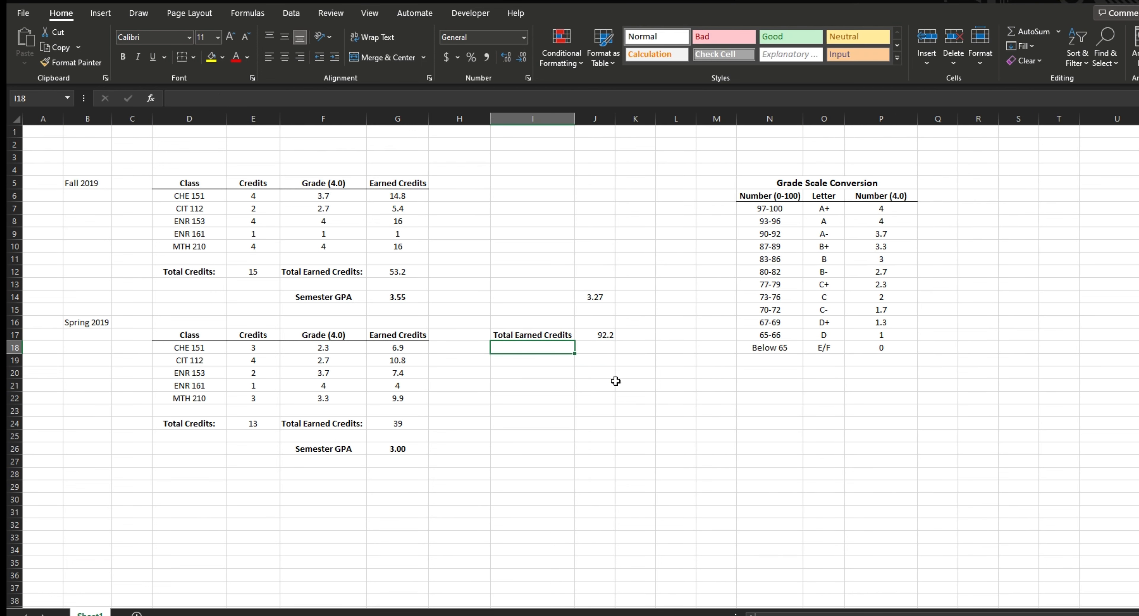
# Label I18 "Total Credits" and add both semesters' total credits in J18 with =E24+E12.
pyautogui.write('Tot')
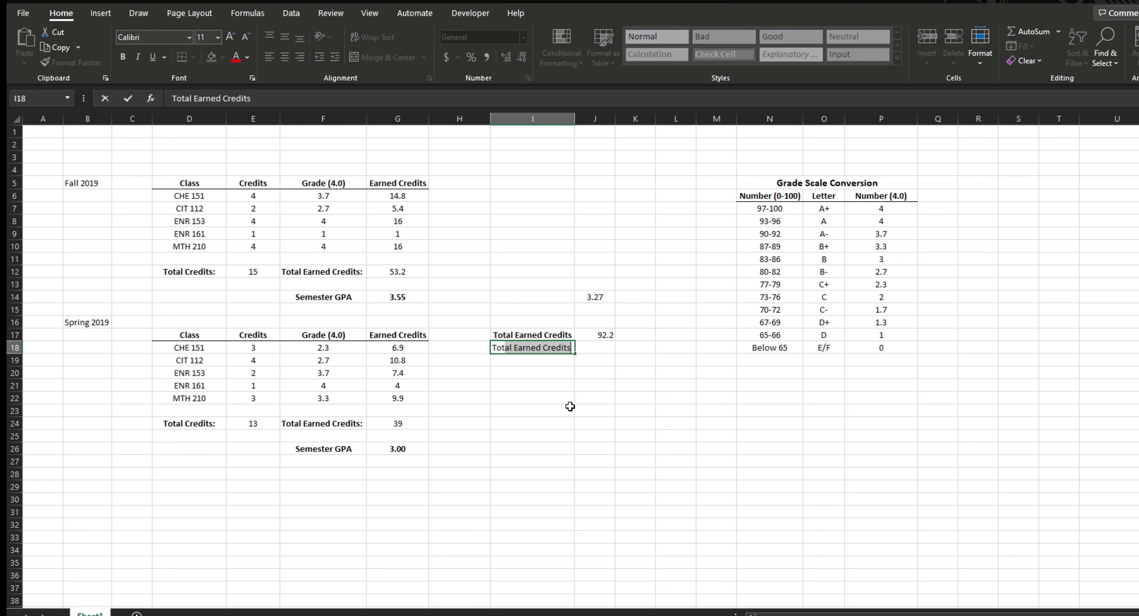
pyautogui.write('al Credits')
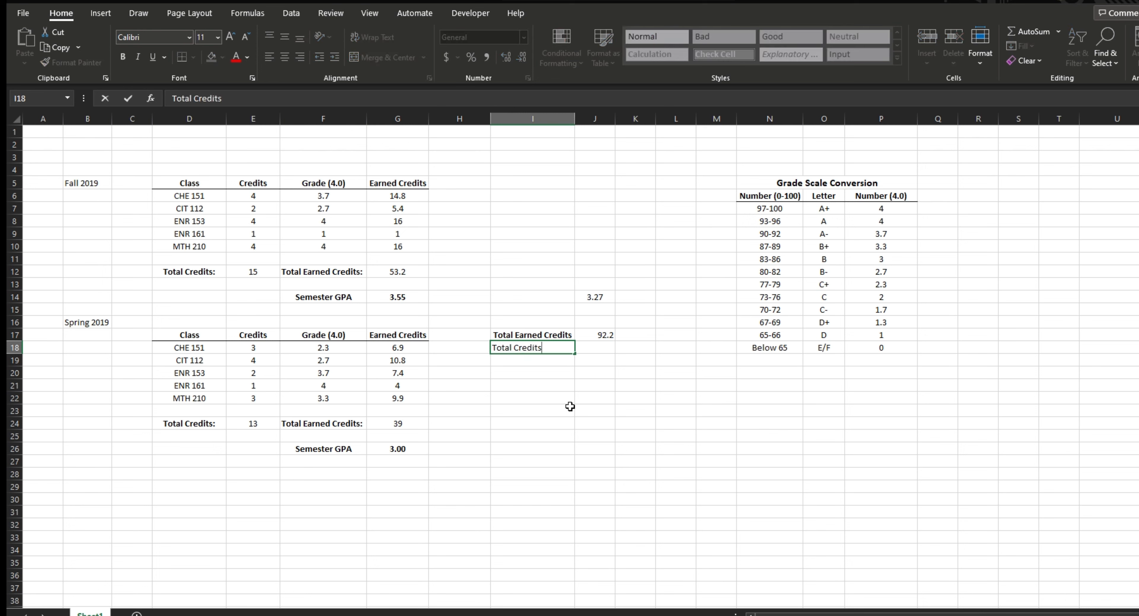
pyautogui.press('Tab')
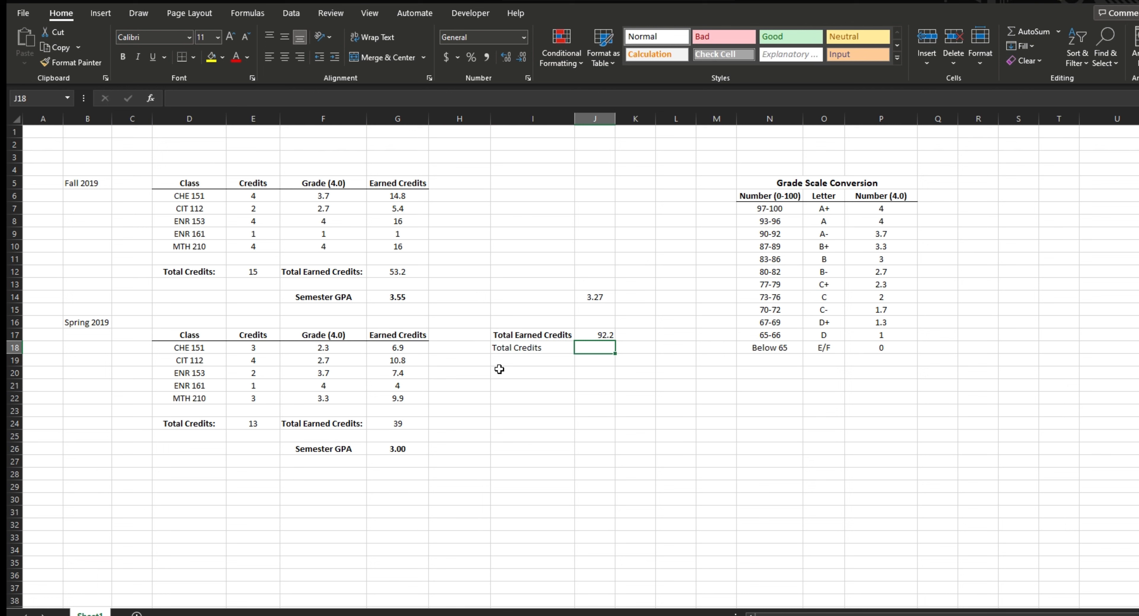
pyautogui.write('=')
pyautogui.click(253, 423)
pyautogui.write('+')
pyautogui.click(253, 272)
pyautogui.press('Return')
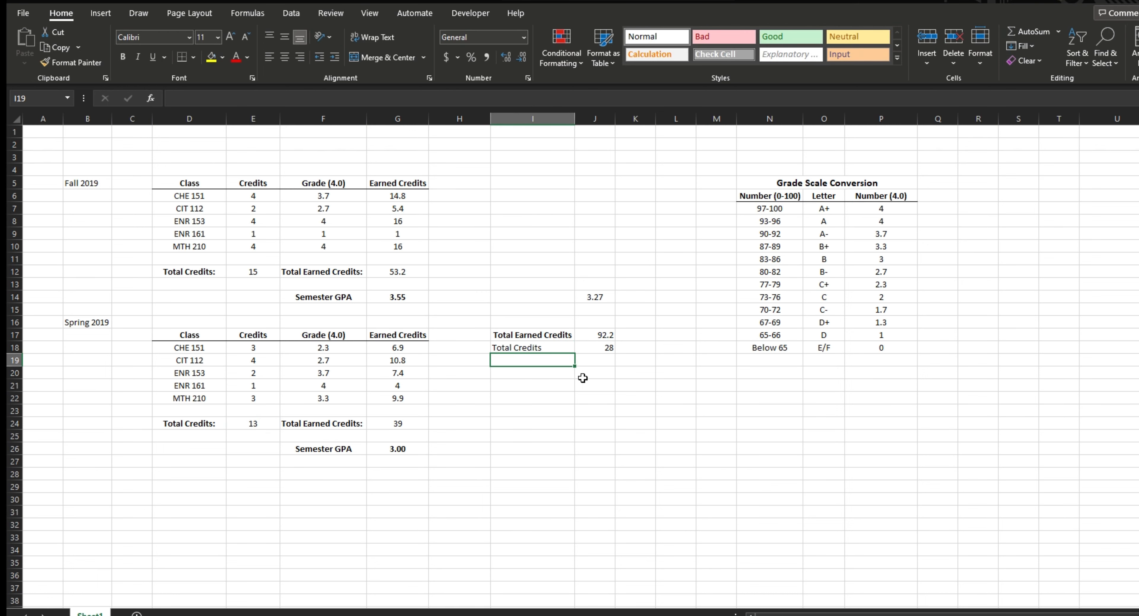
# Label I20 "Overall GPA" and calculate it in J20 with =J17/J18.
pyautogui.click(555, 369)
pyautogui.write('Ov')
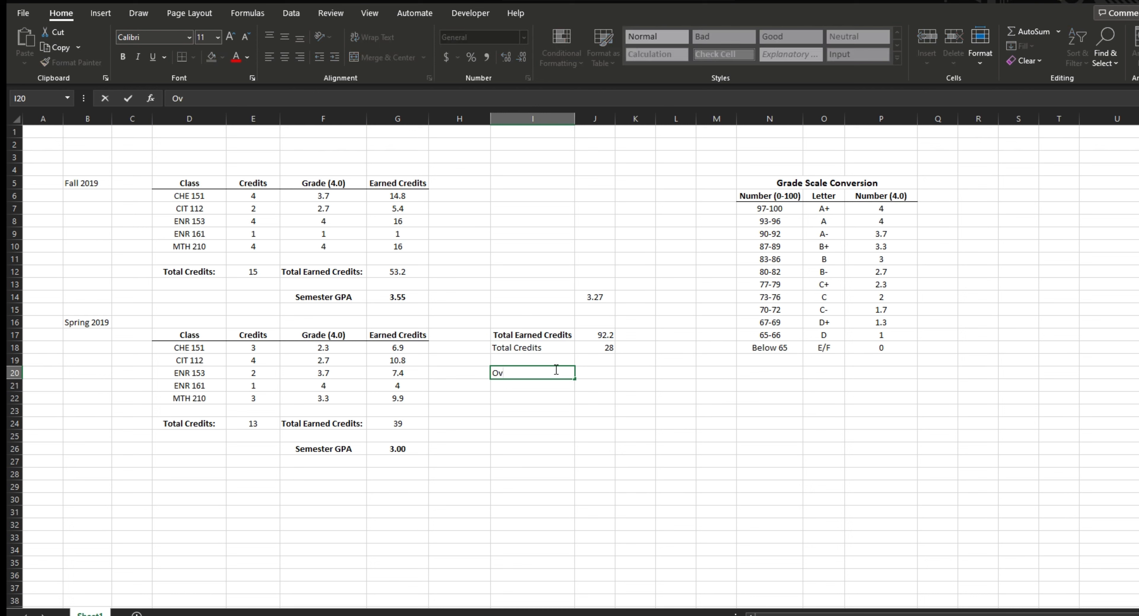
pyautogui.write('erall GOA')
pyautogui.press('Tab')
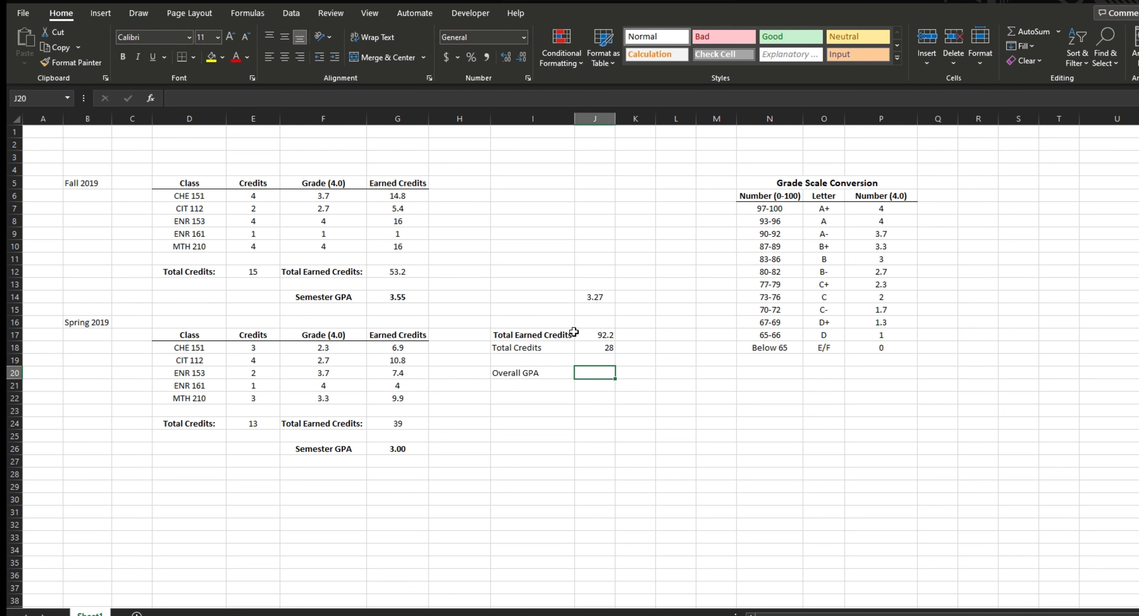
pyautogui.write('=')
pyautogui.click(595, 335)
pyautogui.write('/')
pyautogui.click(603, 347)
pyautogui.press('Return')
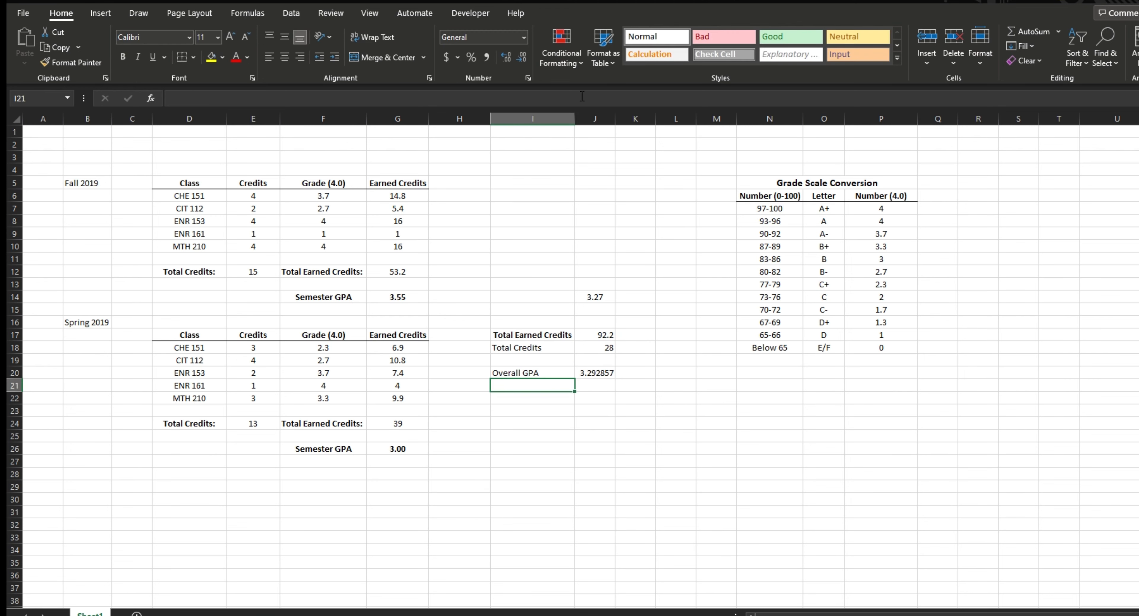
# Format the overall GPA in J20 to two decimal places.
pyautogui.click(588, 372)
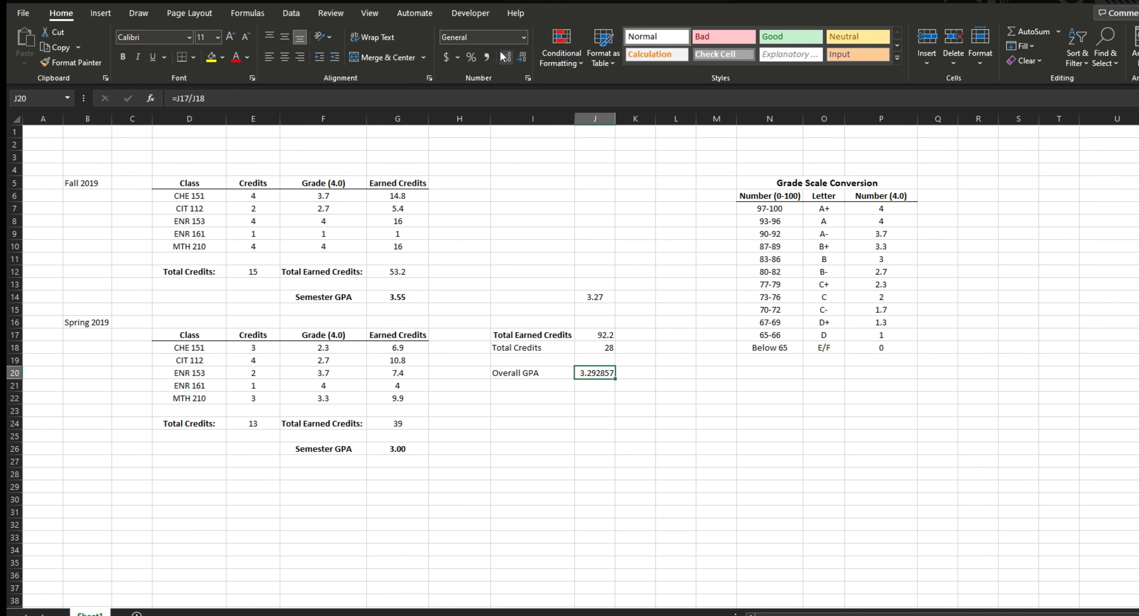
pyautogui.click(518, 57)
pyautogui.click(519, 57)
pyautogui.click(519, 57)
pyautogui.click(513, 56)
pyautogui.click(513, 55)
pyautogui.click(513, 56)
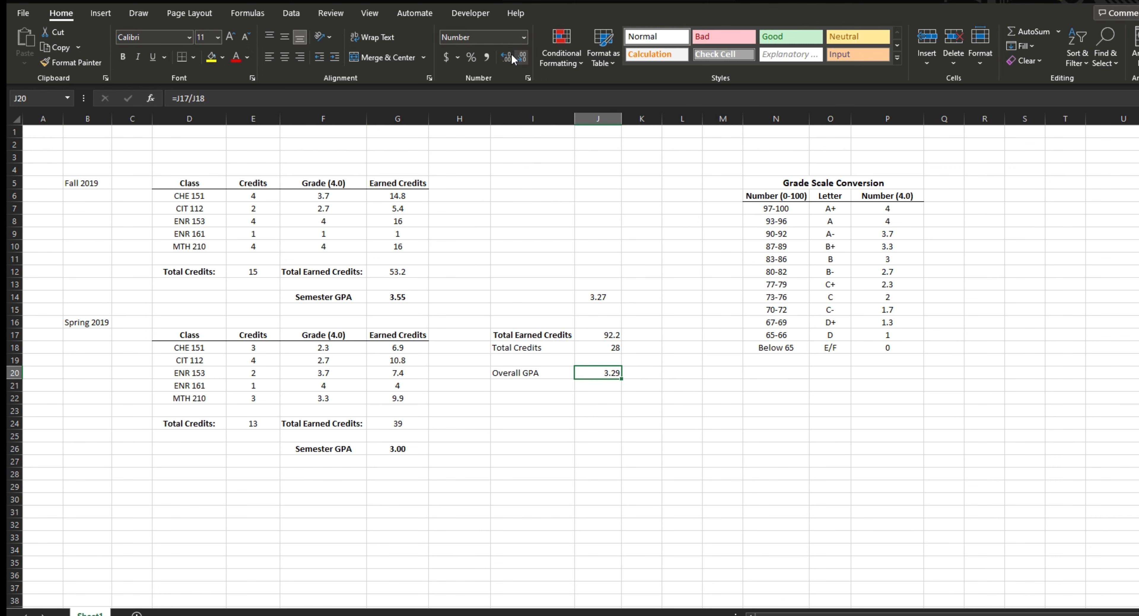
# Examine the overall GPA's source totals and compare it with the plain average of the two semester GPAs.
pyautogui.click(596, 312)
pyautogui.click(602, 381)
pyautogui.click(531, 410)
pyautogui.scroll(-2, 265, 403)
pyautogui.scroll(2, 504, 301)
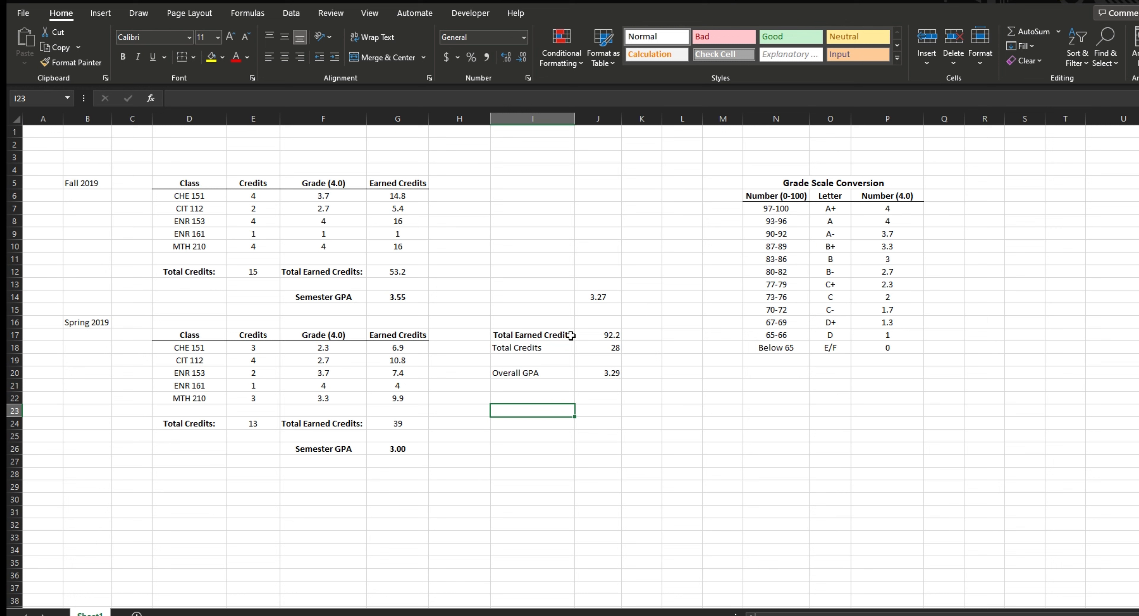
pyautogui.click(602, 333)
pyautogui.click(611, 350)
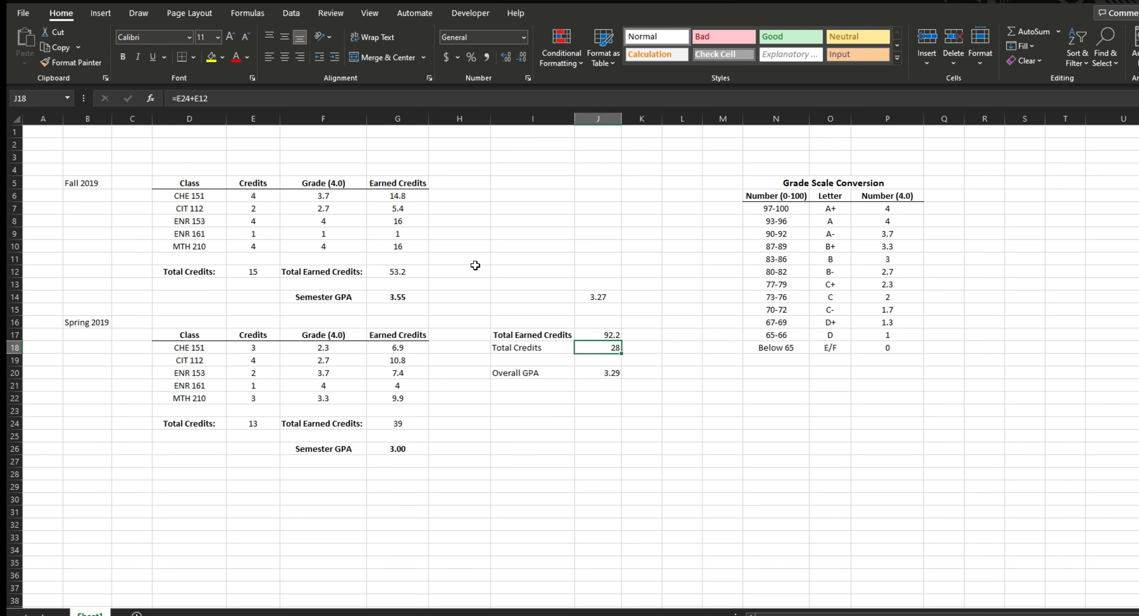
pyautogui.click(580, 371)
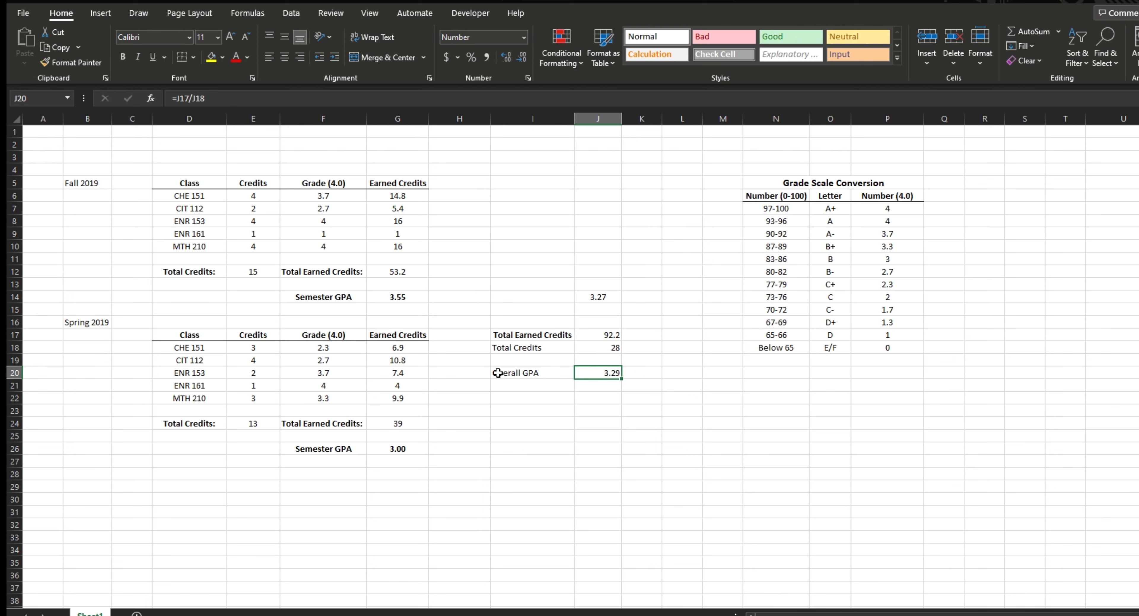
pyautogui.click(404, 425)
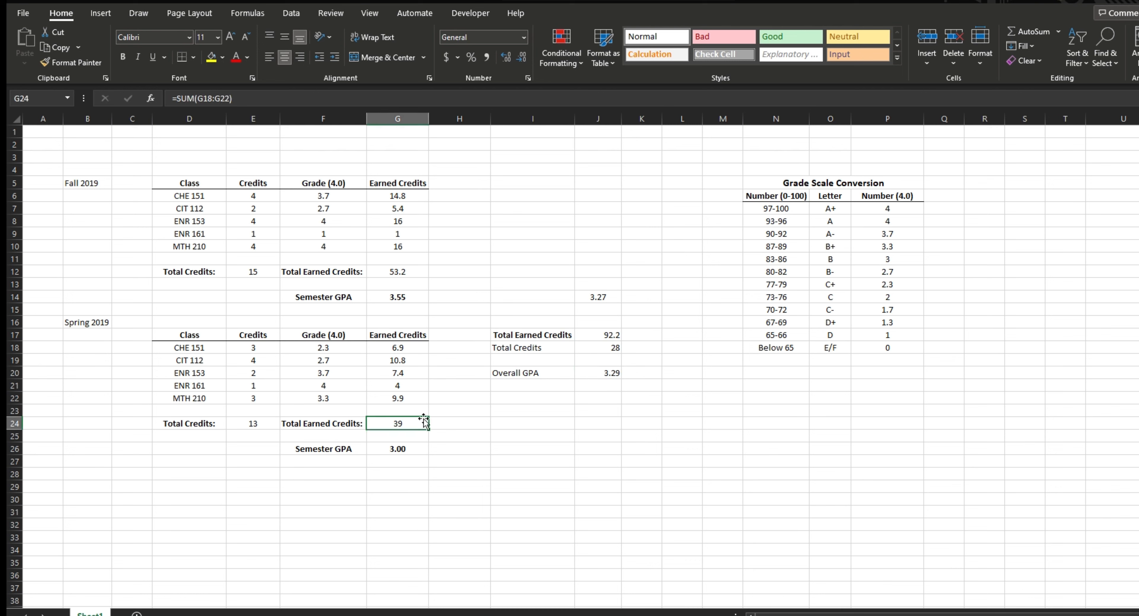
pyautogui.click(394, 276)
pyautogui.click(398, 297)
pyautogui.click(418, 447)
pyautogui.click(601, 300)
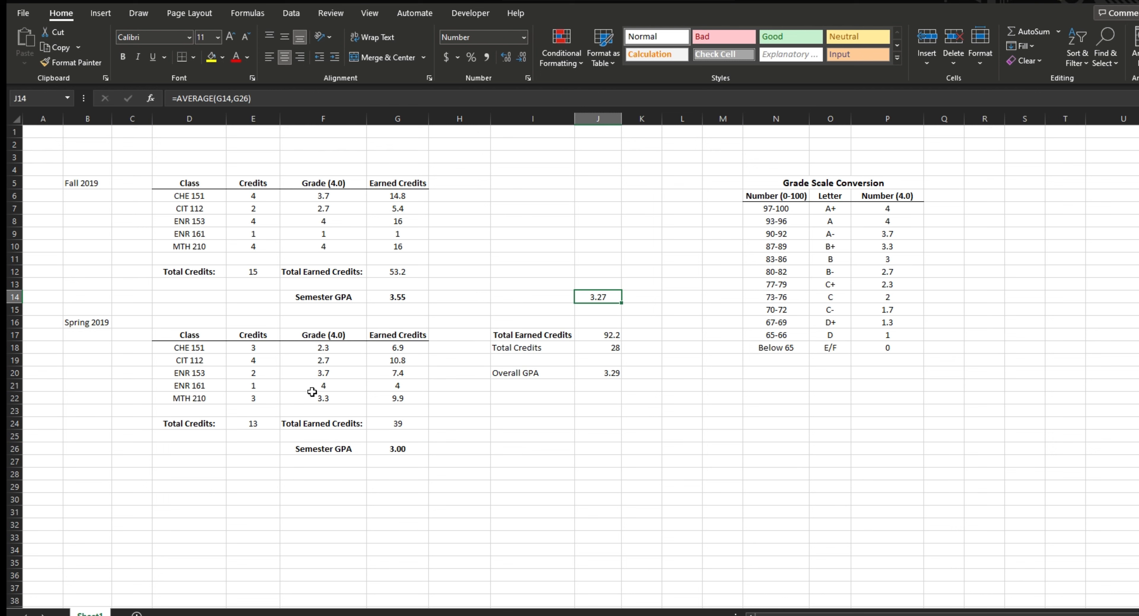
# Set the Spring 2019 grade for ENR 161 to 3 and check the overall GPA.
pyautogui.click(318, 384)
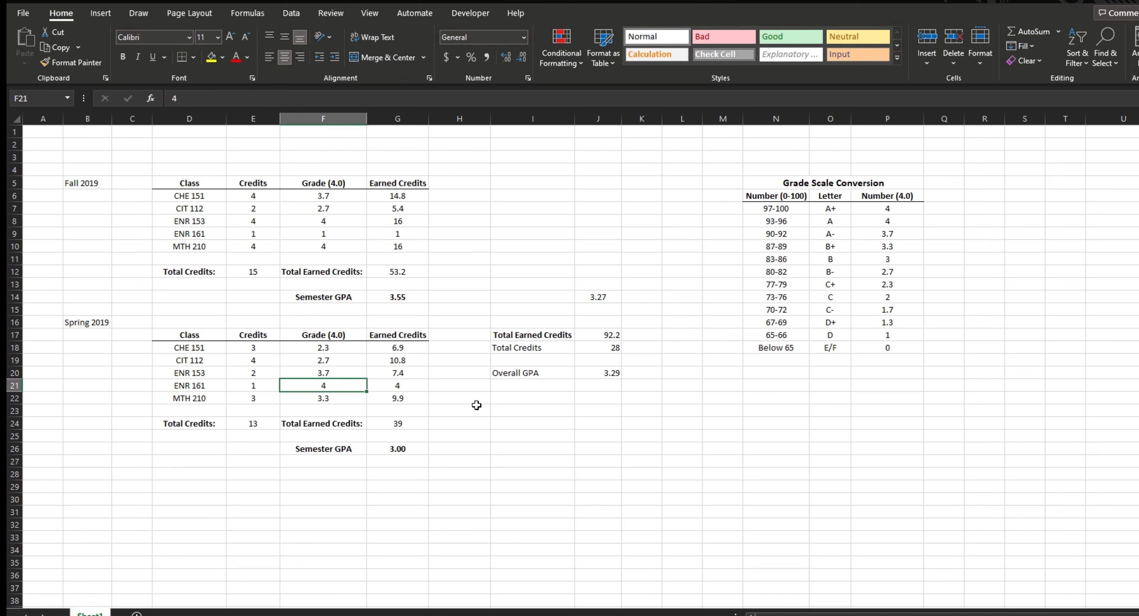
pyautogui.write('3')
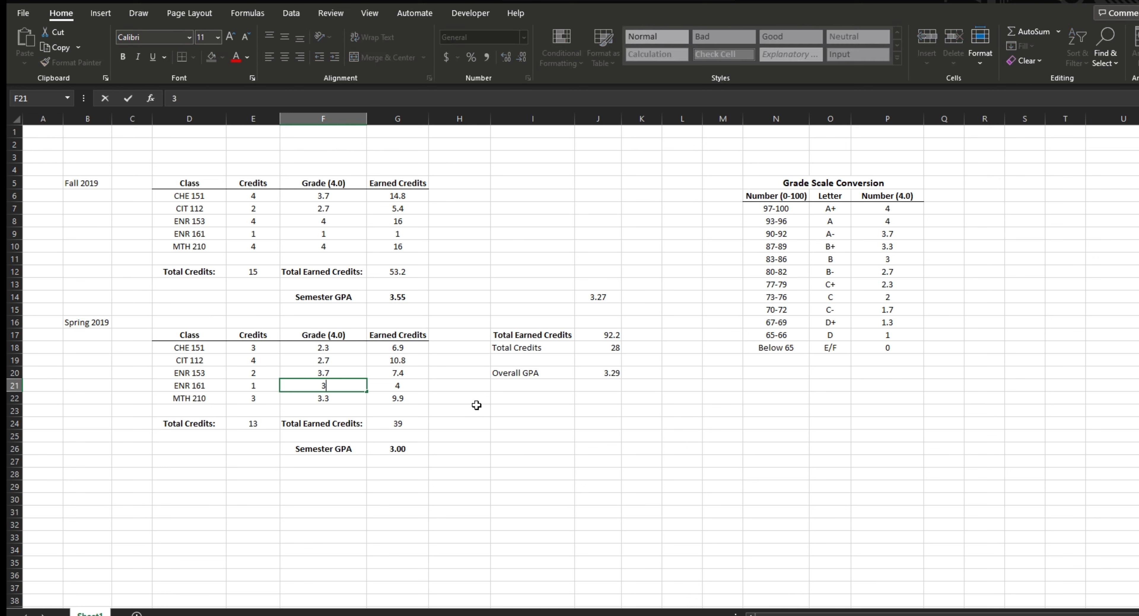
pyautogui.press('Return')
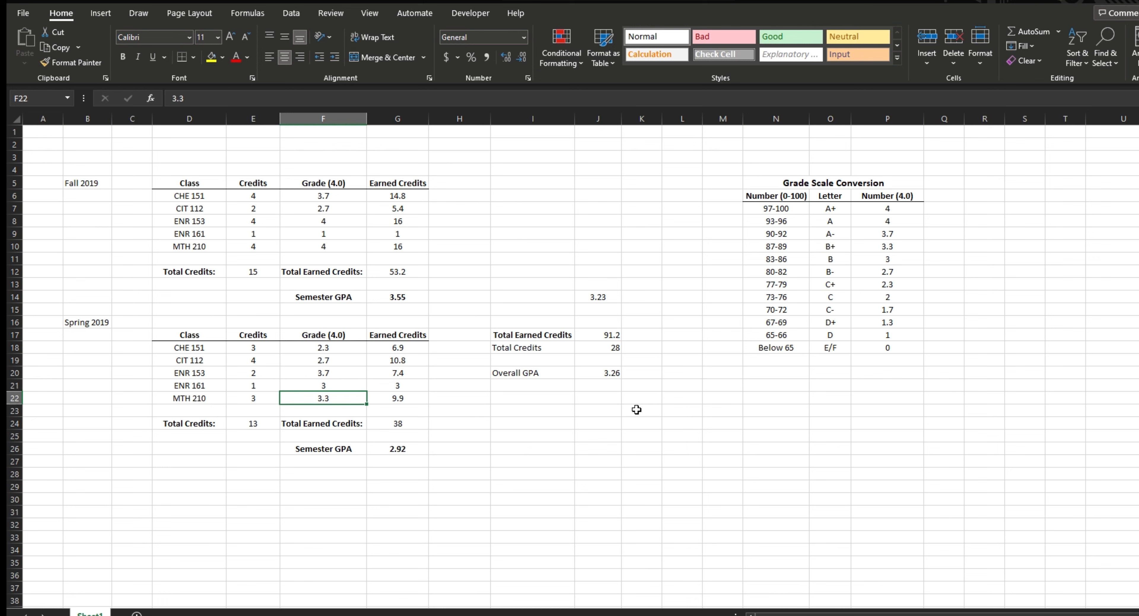
pyautogui.click(596, 360)
pyautogui.click(593, 377)
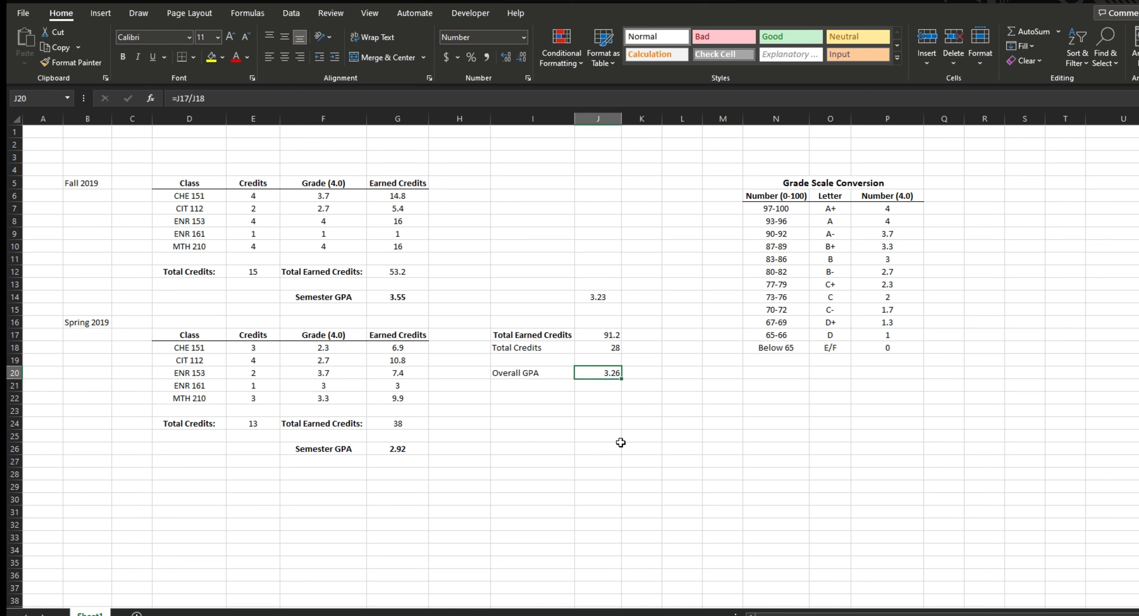
# Set the Spring 2019 grade for CHE 151 to 4 and check the overall GPA again.
pyautogui.click(343, 396)
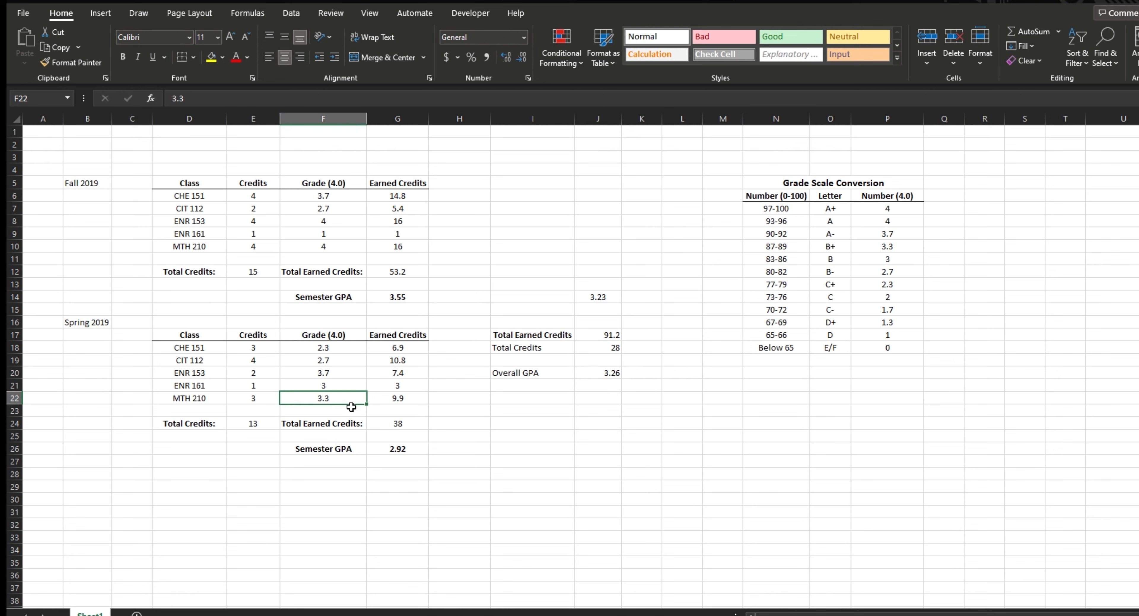
pyautogui.click(330, 350)
pyautogui.write('4')
pyautogui.press('Return')
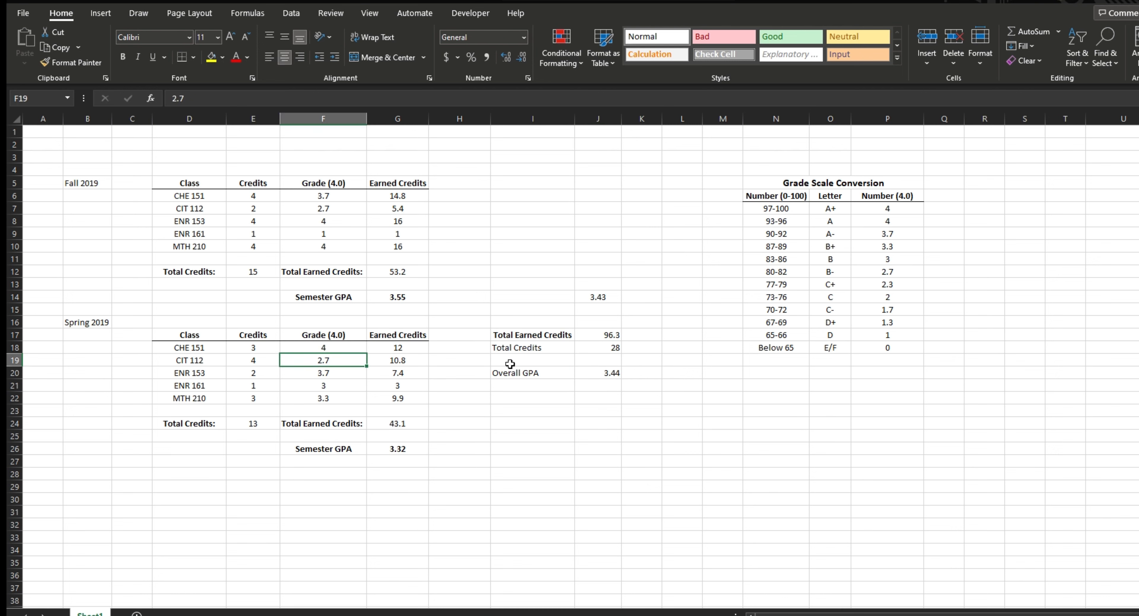
pyautogui.click(611, 374)
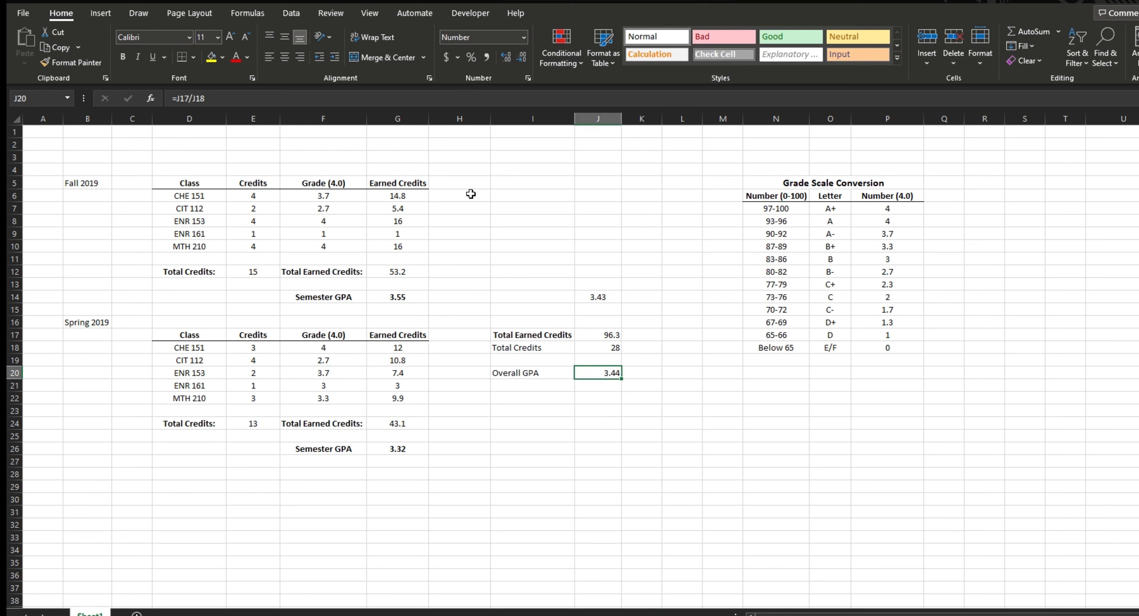
# Delete the plain average of the semester GPAs from J14.
pyautogui.click(585, 292)
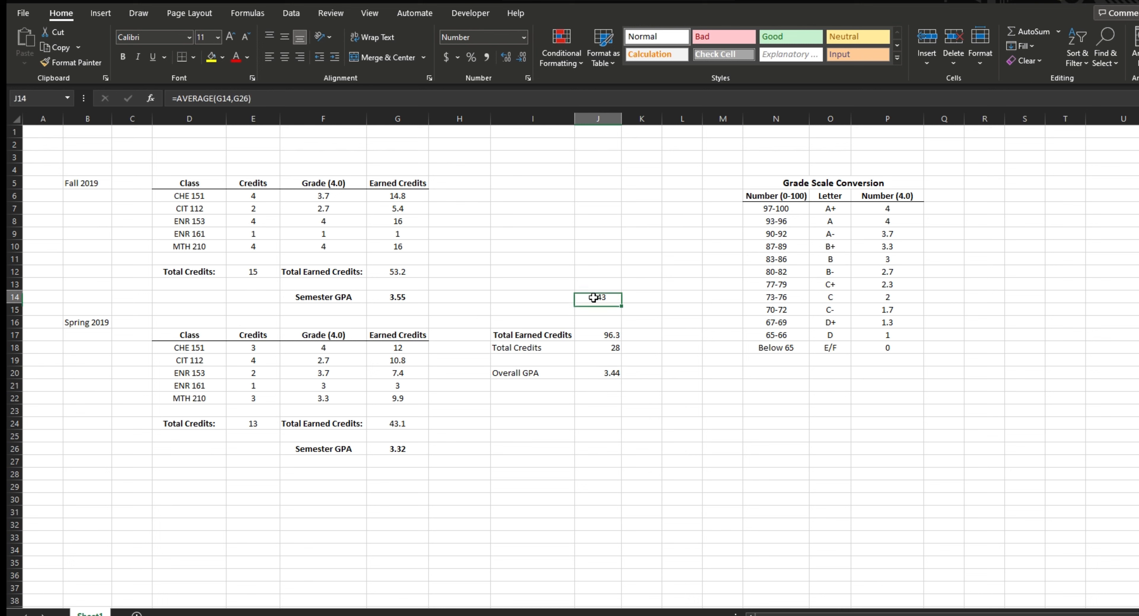
pyautogui.press('Delete')
pyautogui.click(676, 316)
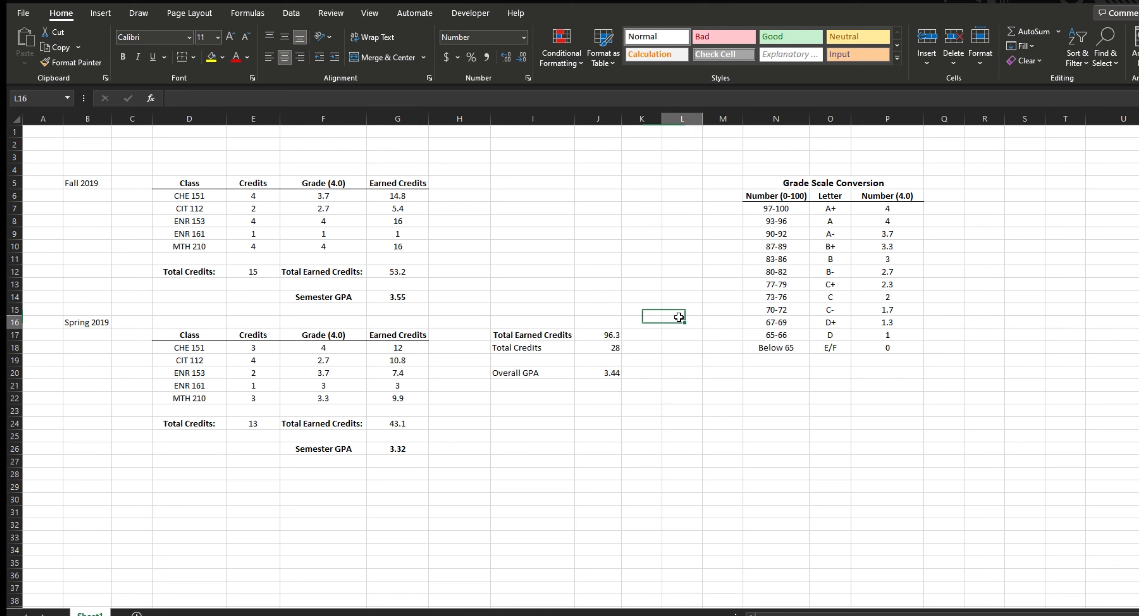